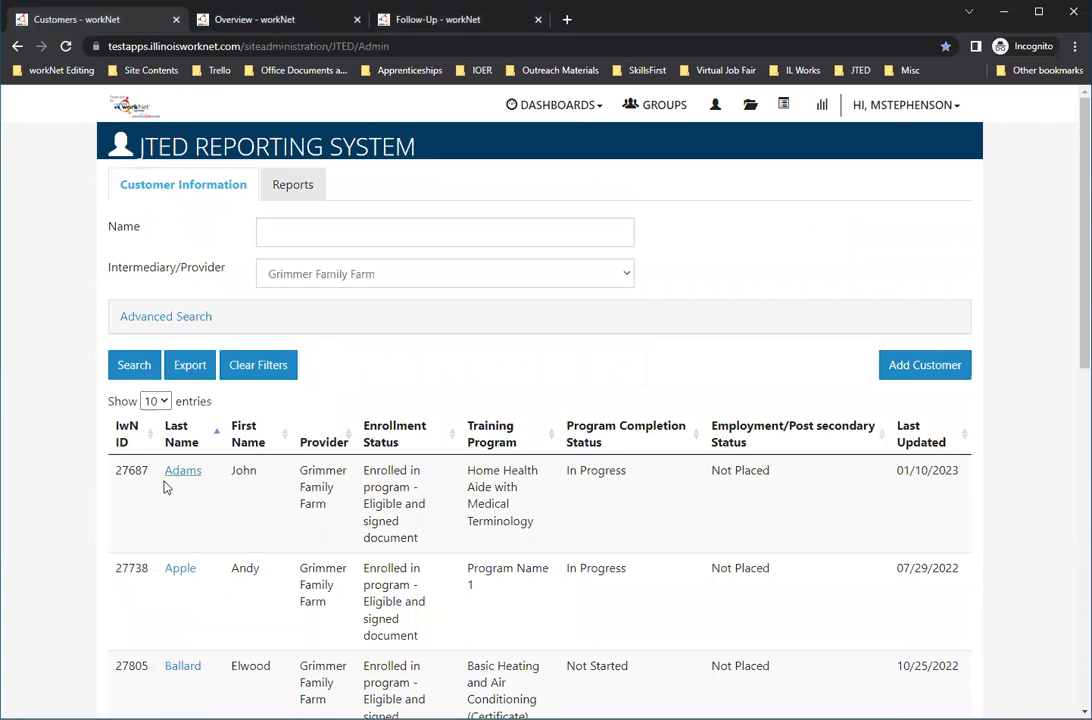
Step: Switch from the customer list to the open overview, and review the customer's program completion/follow-up page
click(280, 25)
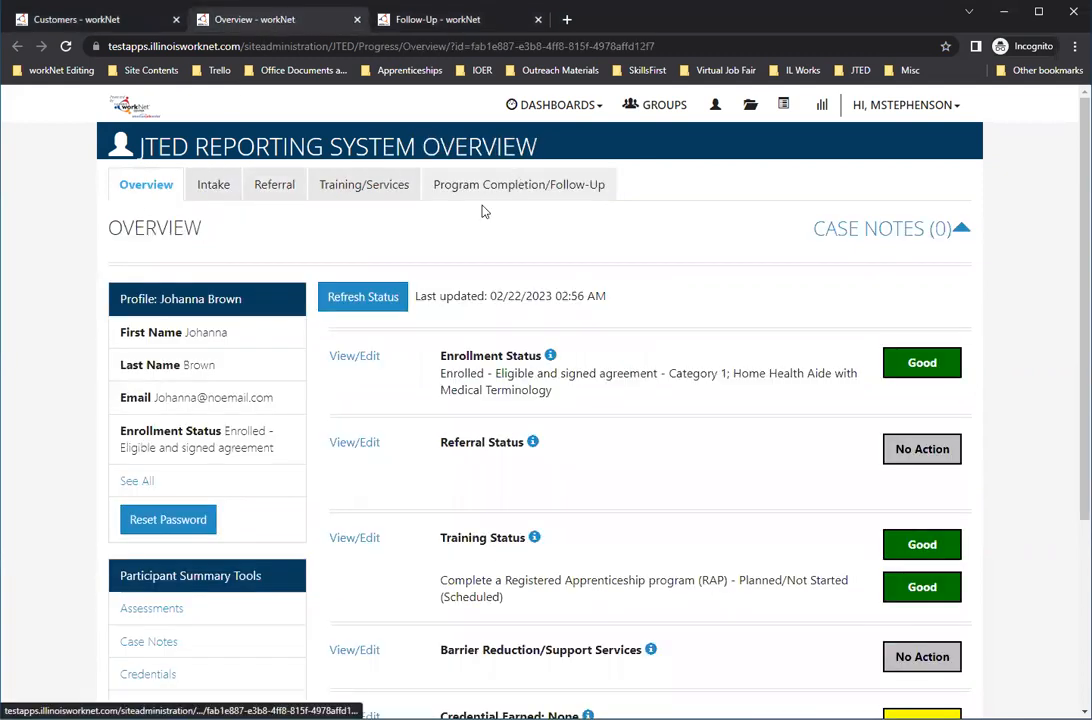
click(456, 24)
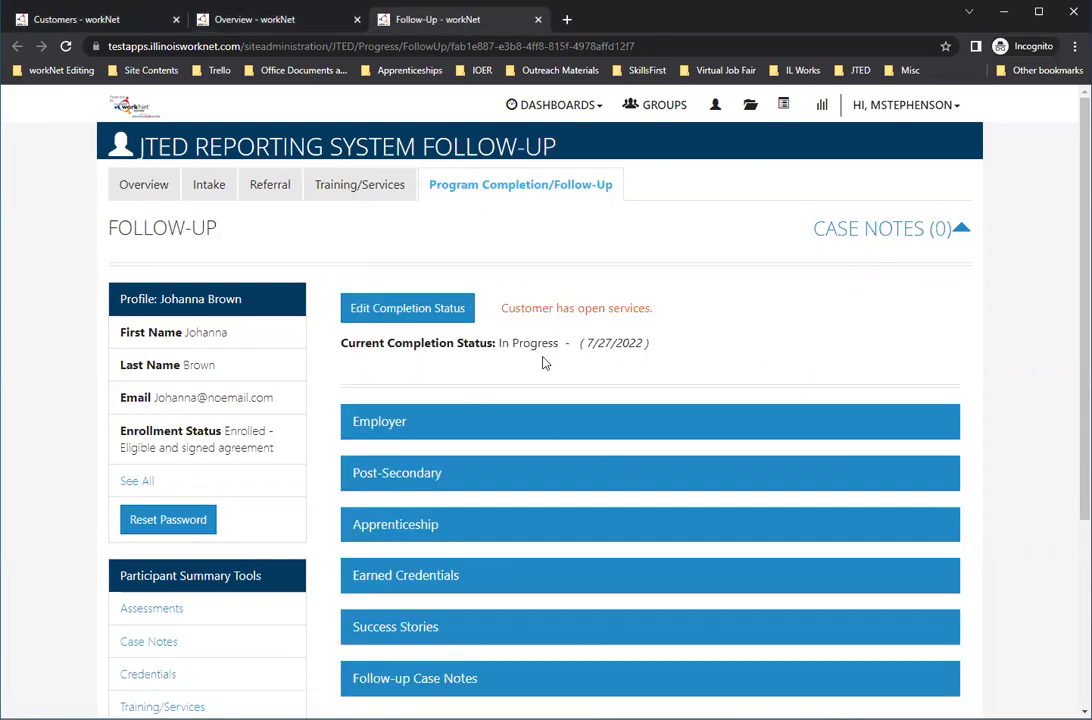
scroll(575, 264, down, 1)
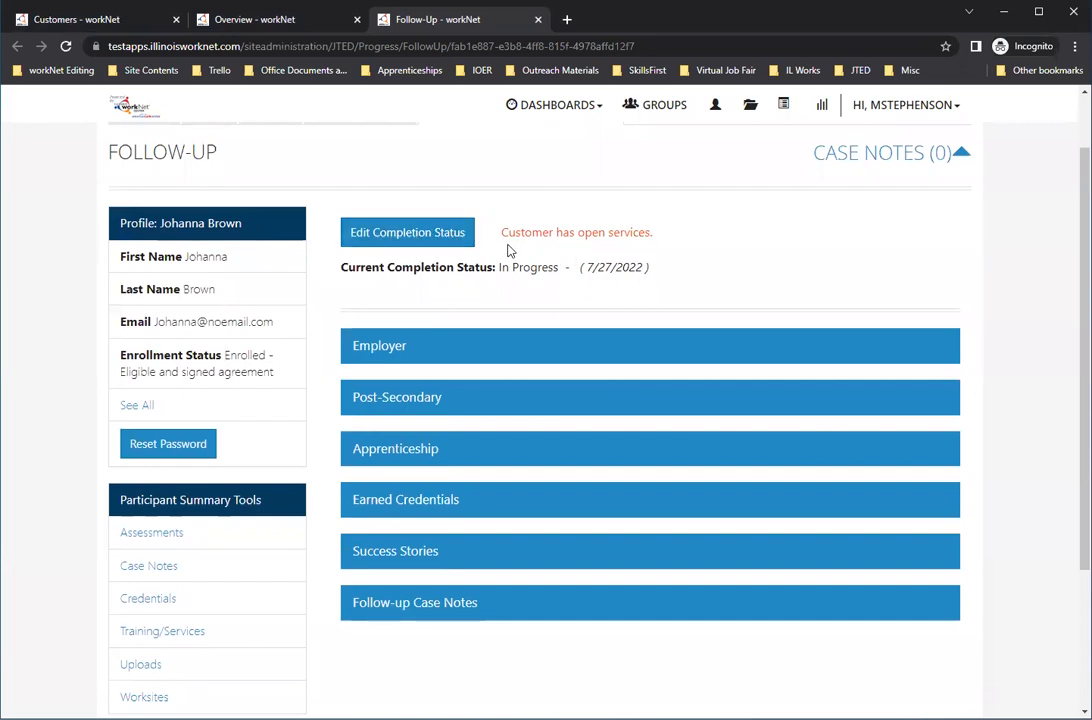
scroll(512, 310, up, 1)
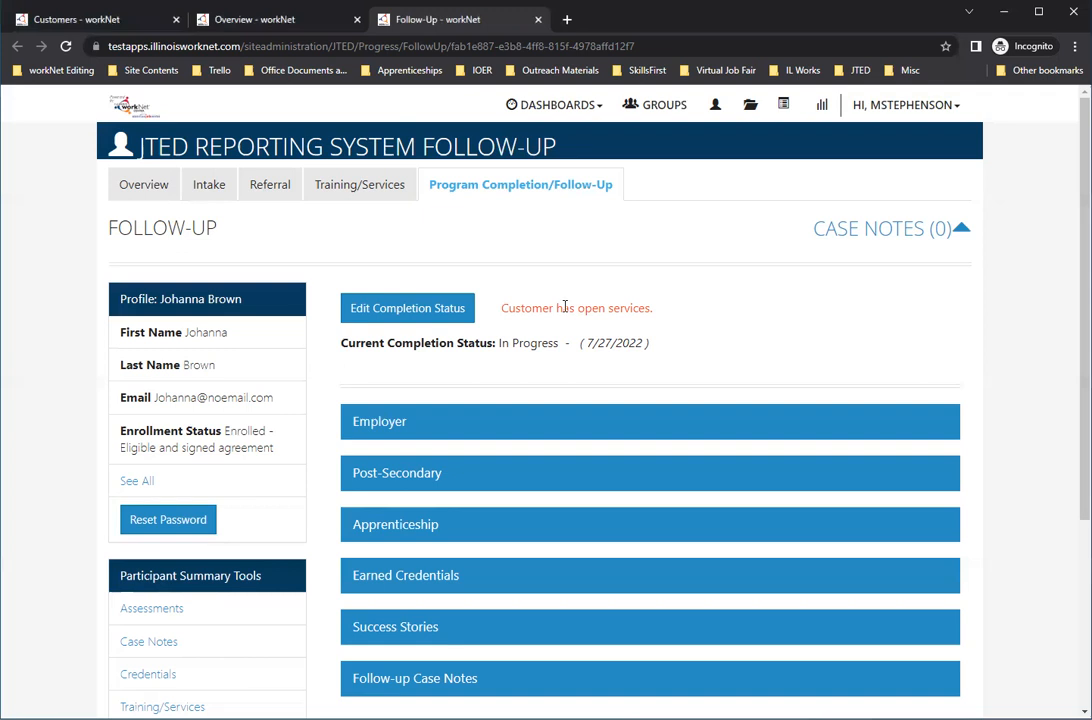
Step: Try to edit the customer's current completion status from the follow-up page and acknowledge the alert
triple_click(523, 306)
click(690, 320)
click(424, 313)
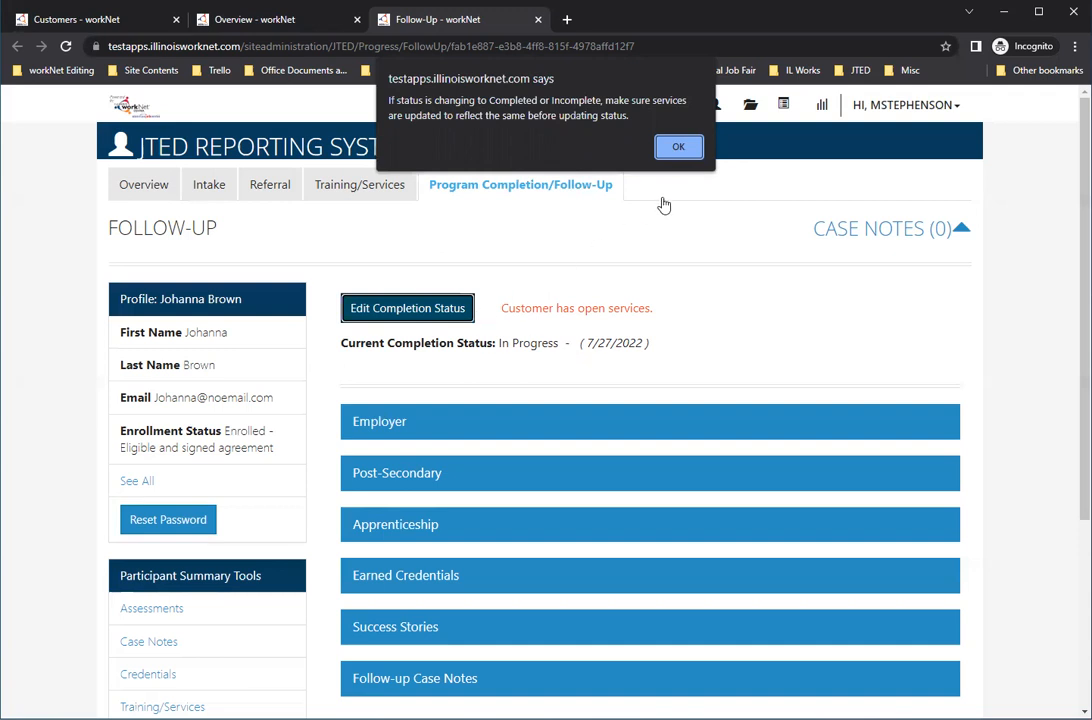
click(676, 146)
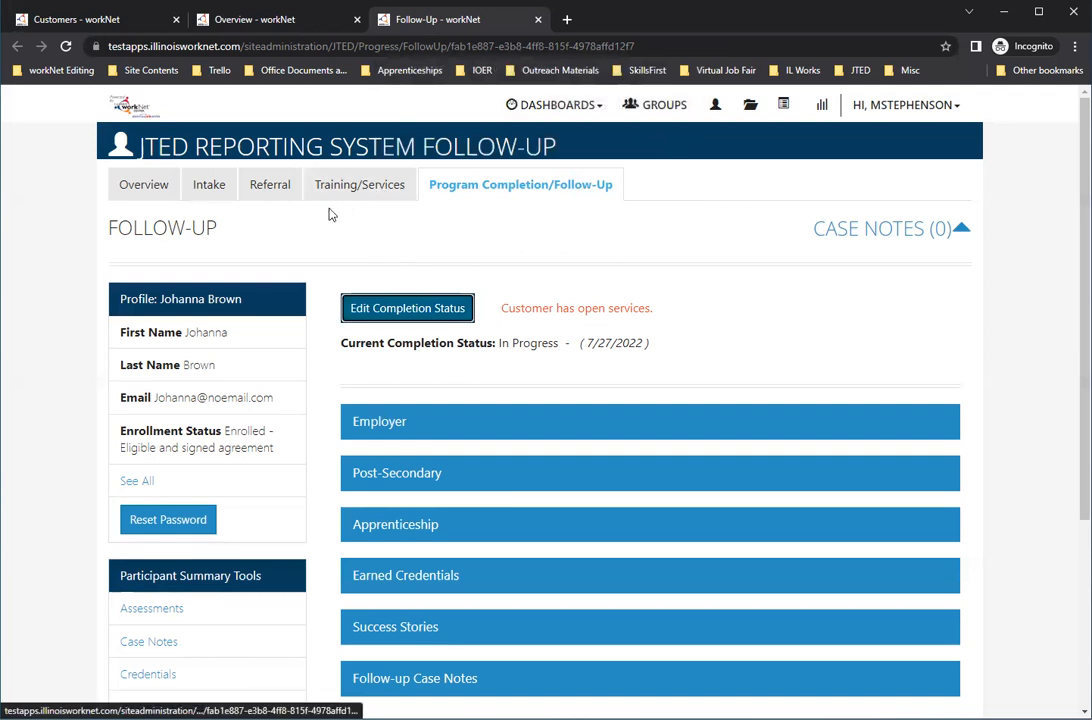
Step: Open the customer's training/services in a separate browser tab and expand the steps/services listed under the "complete program" goal
middle_click(352, 185)
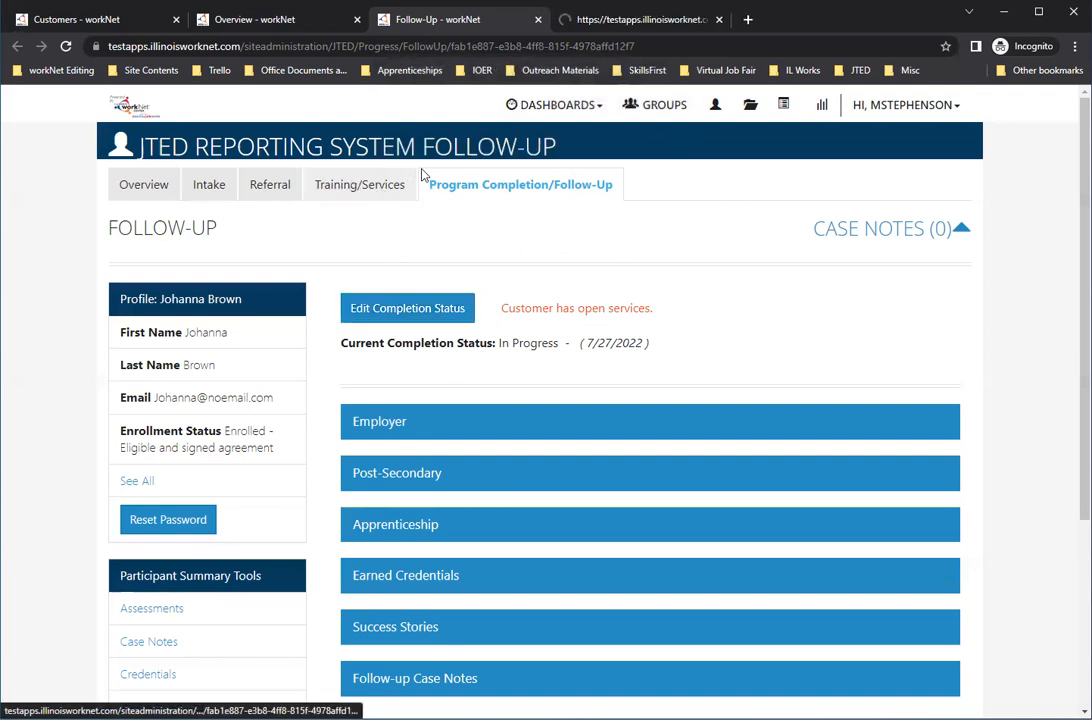
click(598, 30)
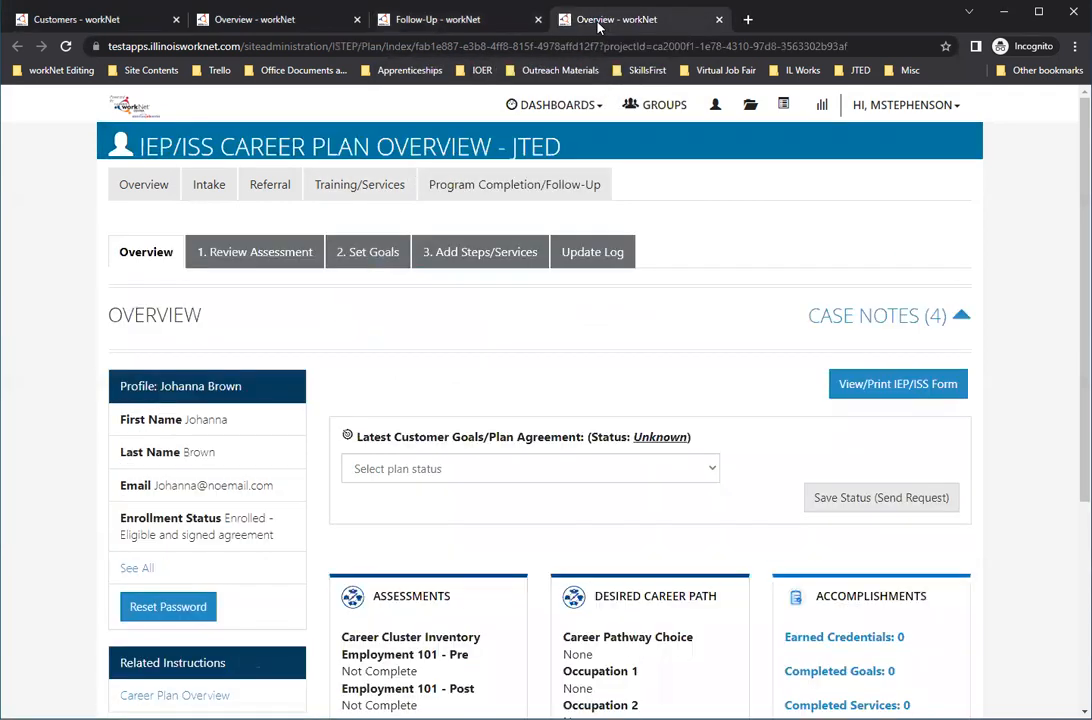
click(496, 264)
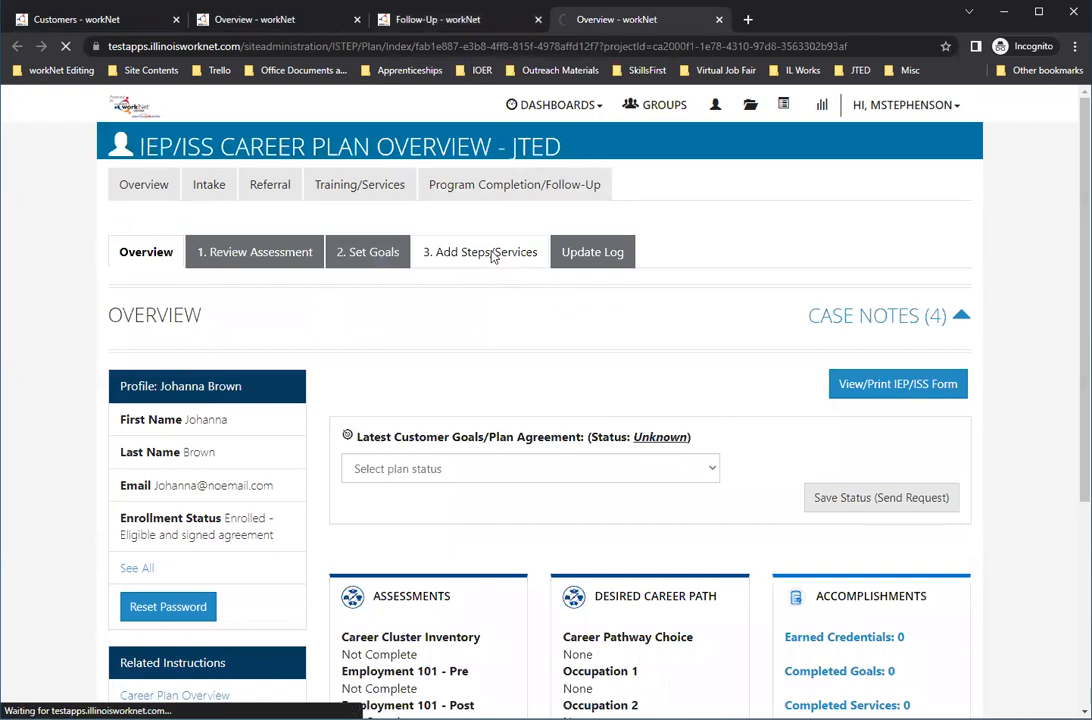
scroll(501, 271, down, 3)
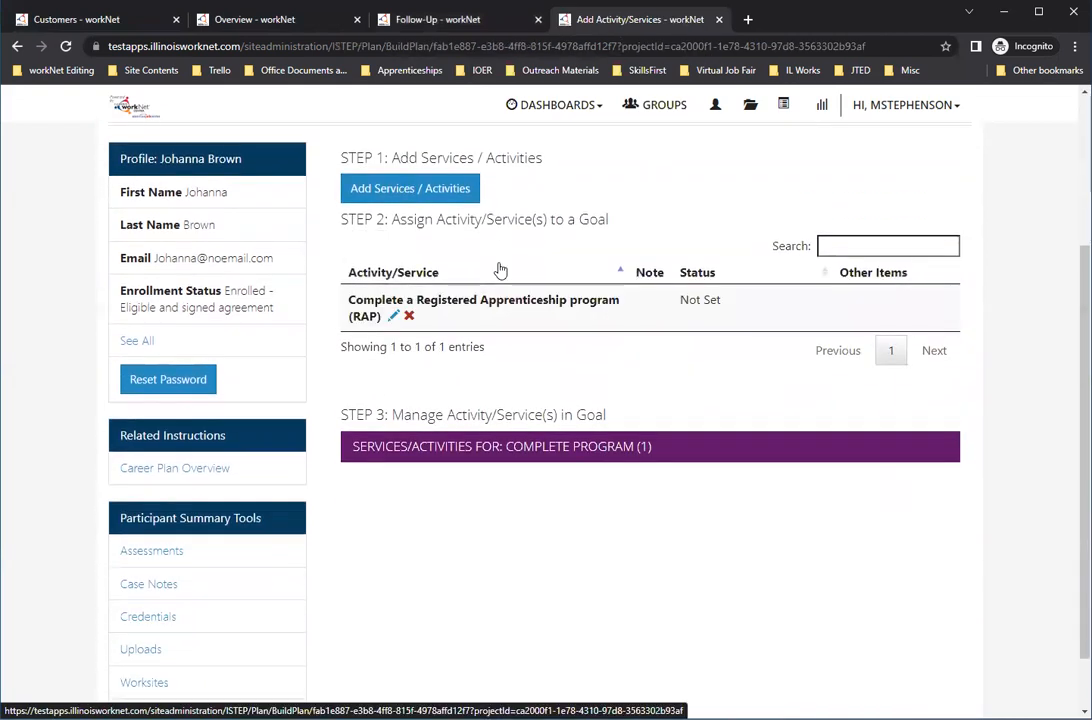
click(472, 452)
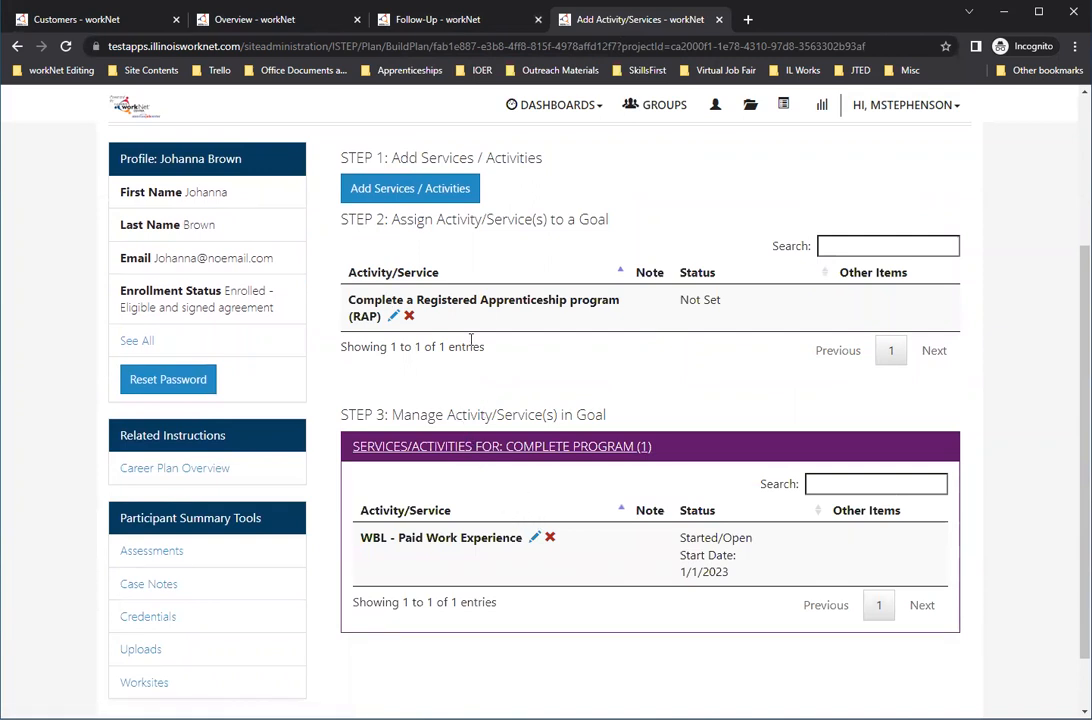
Step: Delete the unassigned "Complete a Registered Apprenticeship program (RAP)" service and confirm the deletion
click(409, 316)
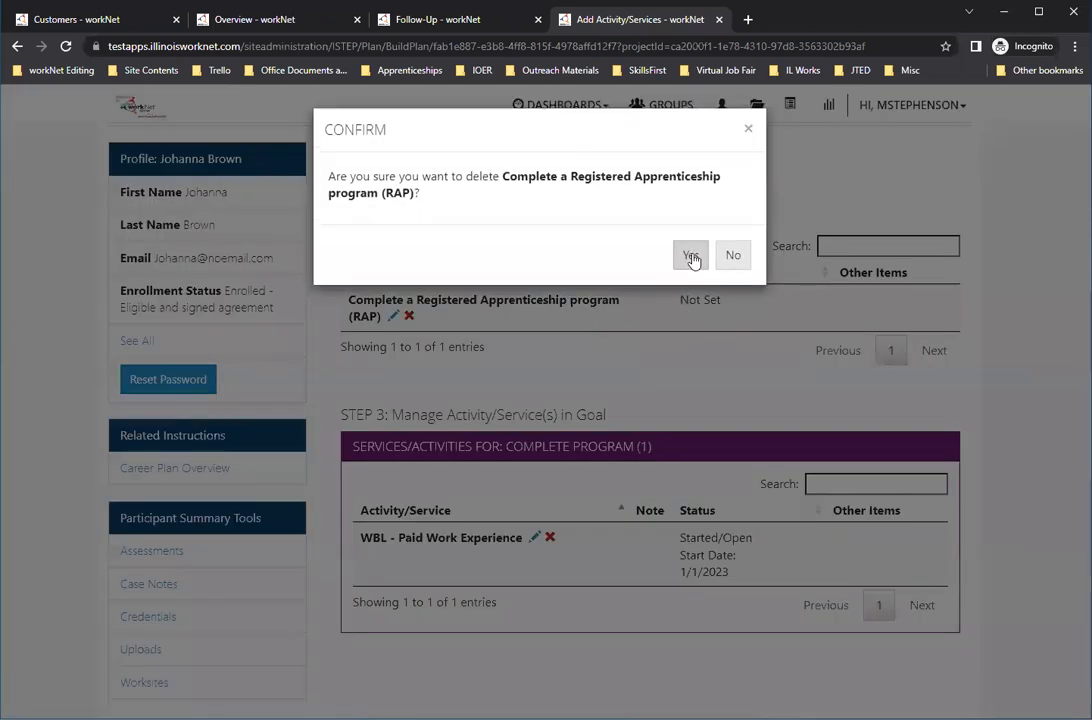
click(689, 255)
click(690, 129)
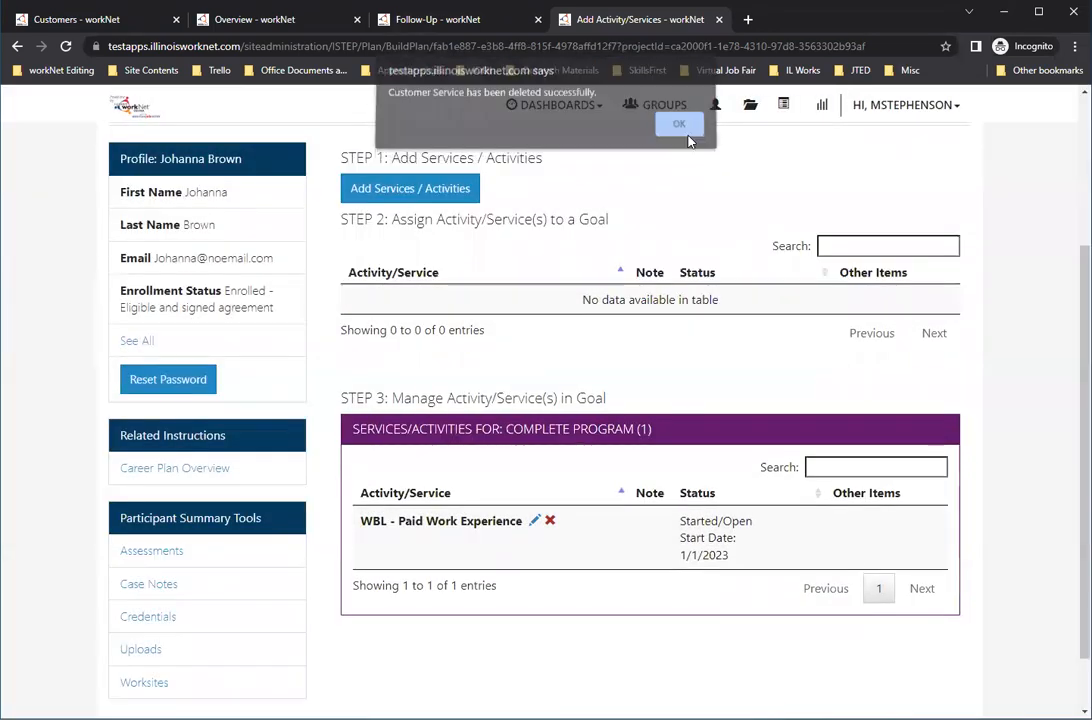
Step: Edit the "WBL - Paid Work Experience" service and set its status to Successful Completion
click(535, 524)
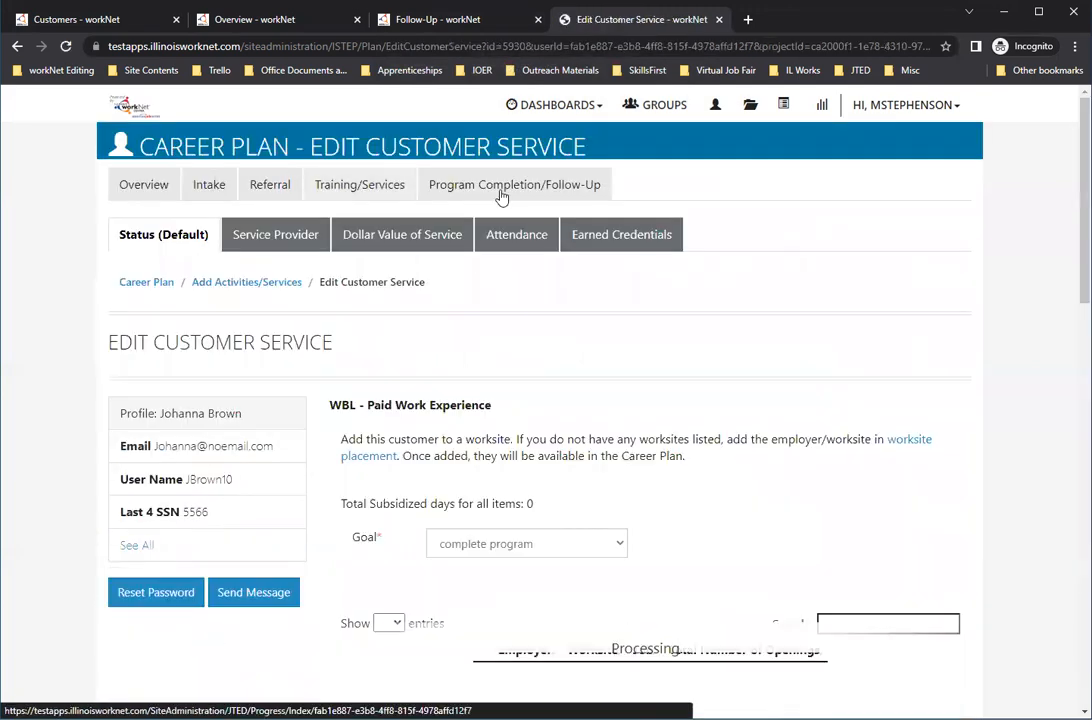
scroll(650, 382, down, 7)
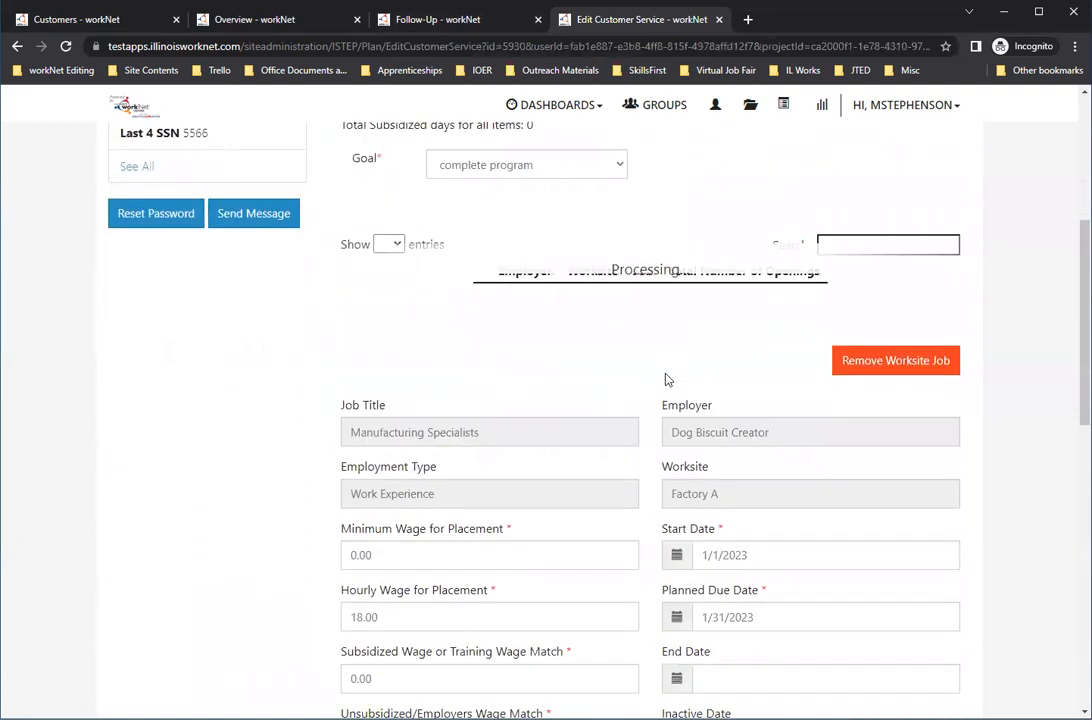
scroll(667, 378, down, 3)
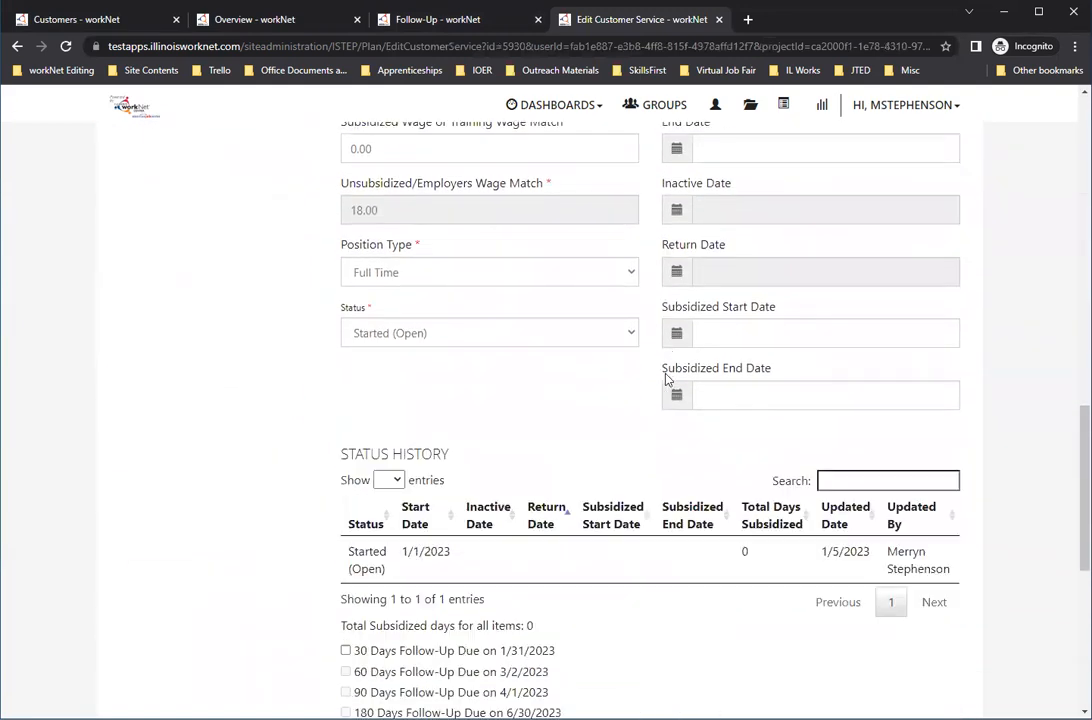
scroll(319, 403, up, 4)
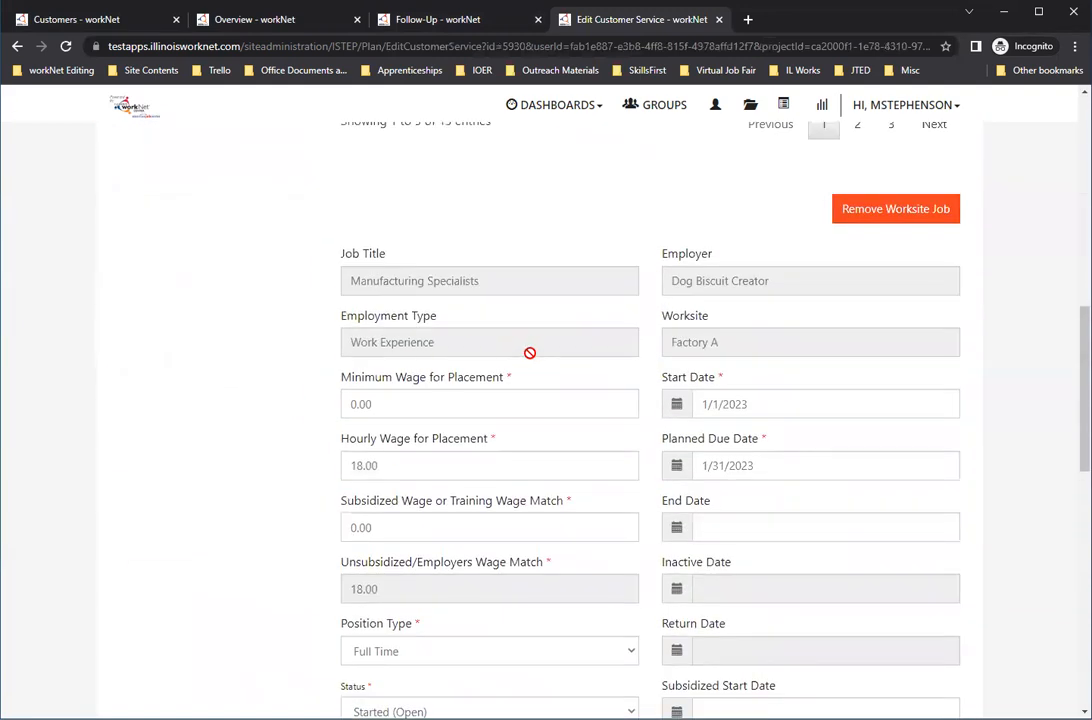
scroll(529, 355, down, 1)
scroll(494, 436, down, 2)
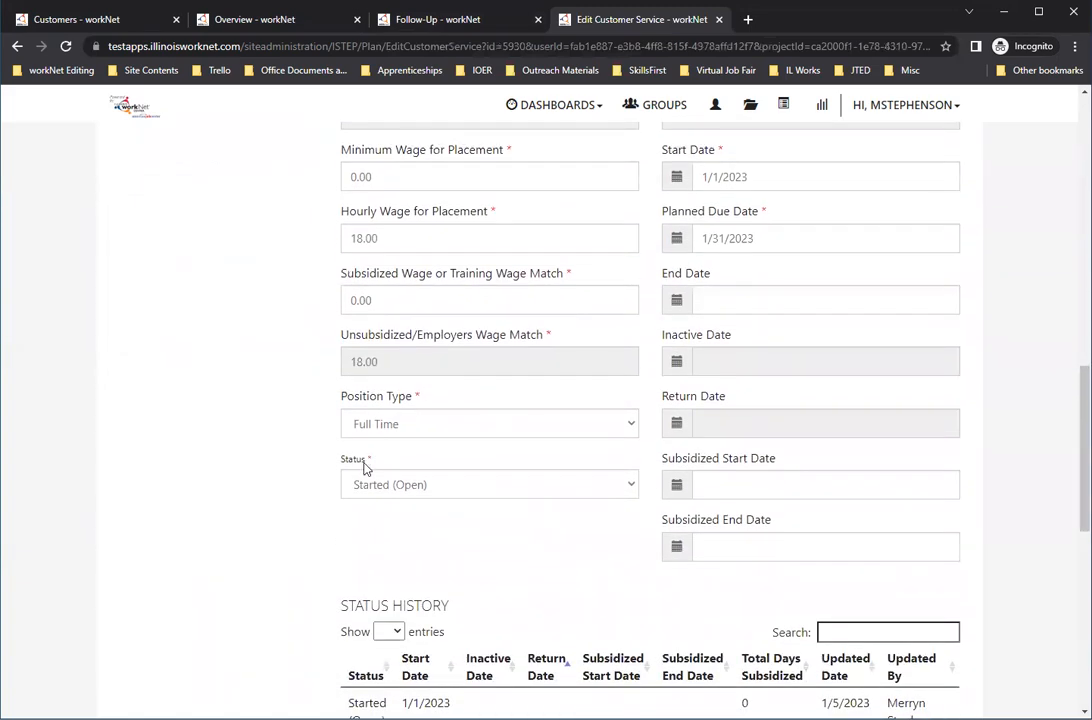
click(430, 490)
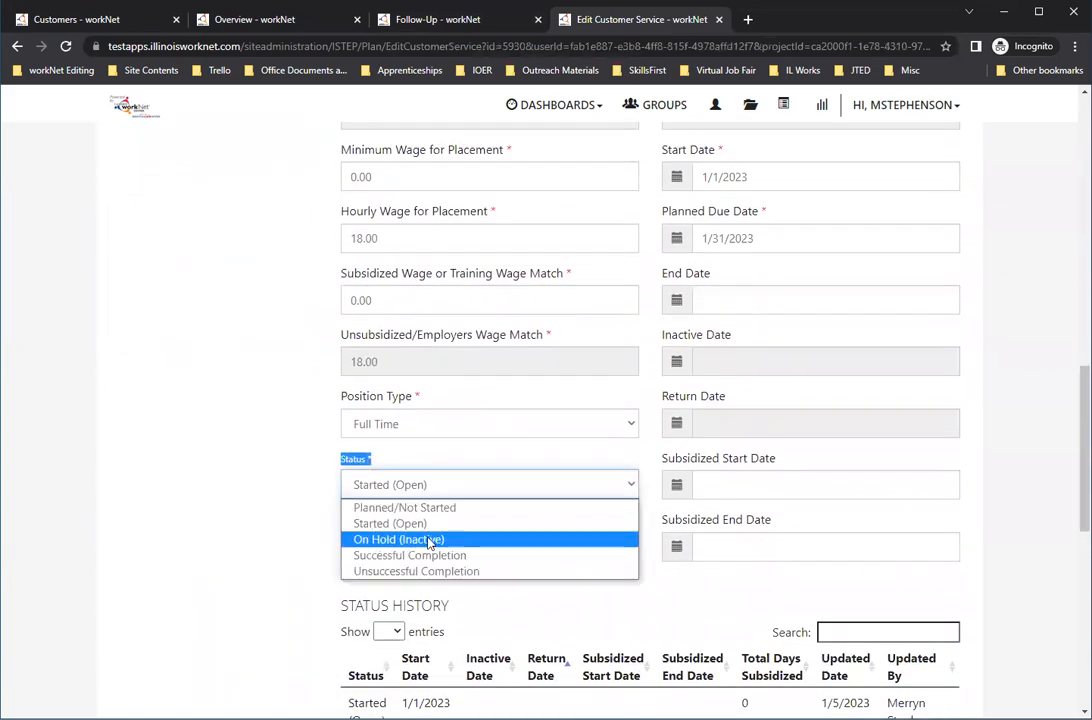
click(420, 565)
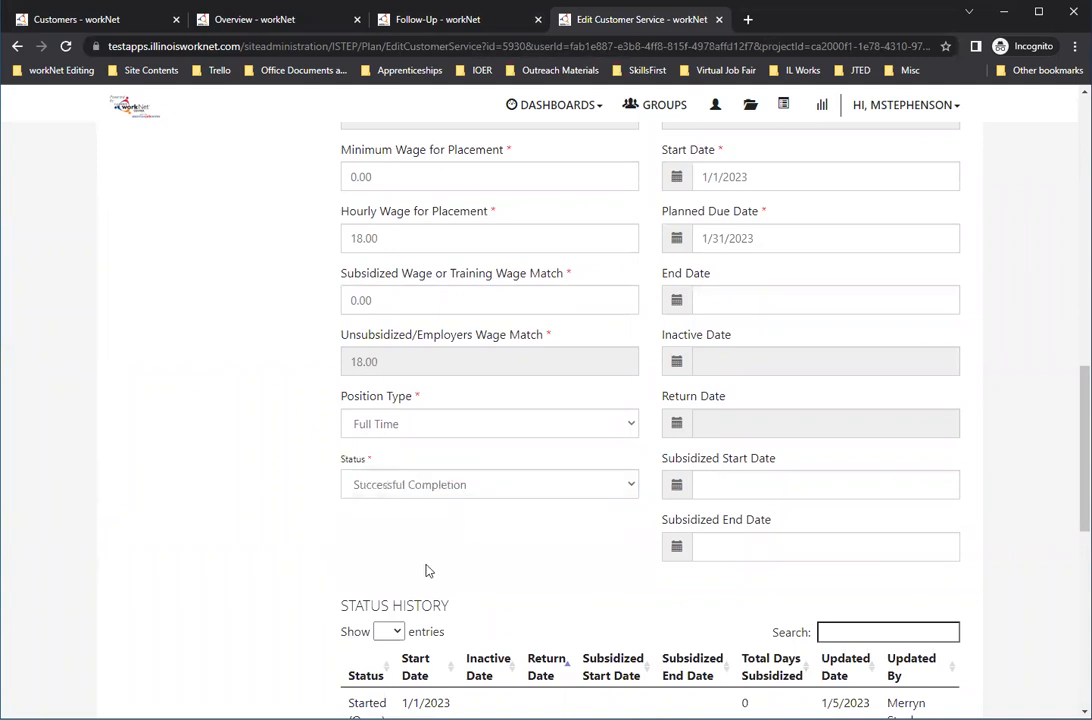
Step: Update the customer service, adding a case note with subject "test" and message "test", saved without sending a message/email
scroll(228, 516, down, 3)
scroll(228, 516, down, 6)
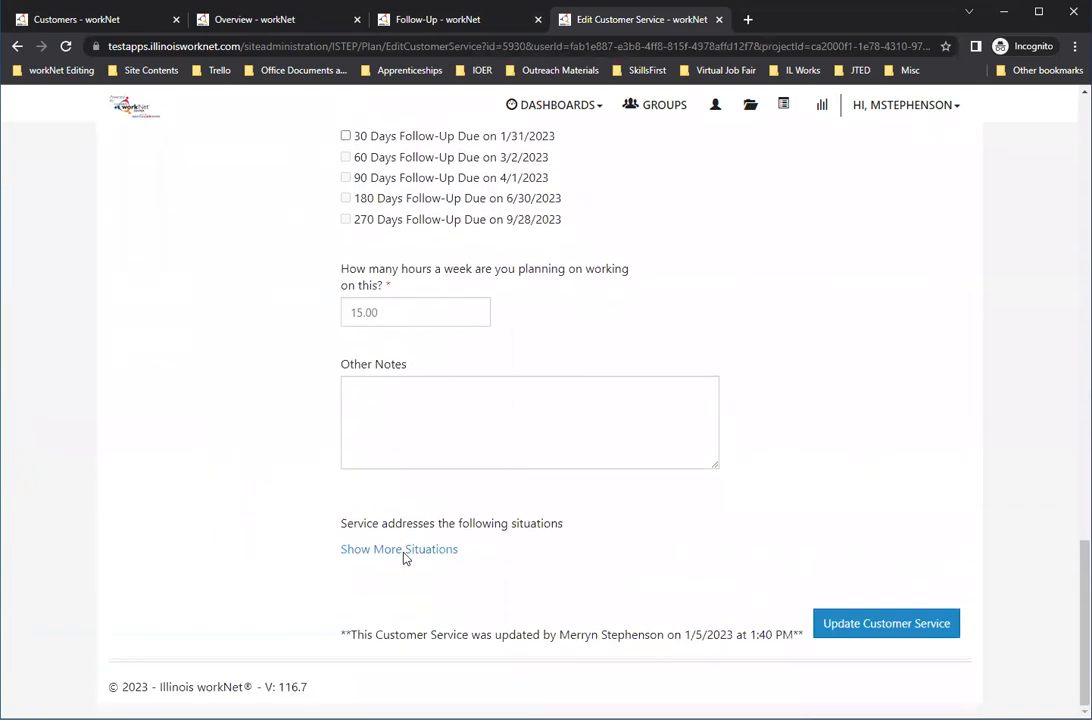
click(901, 630)
click(484, 285)
text(test)
click(429, 356)
text(test)
click(470, 512)
click(726, 630)
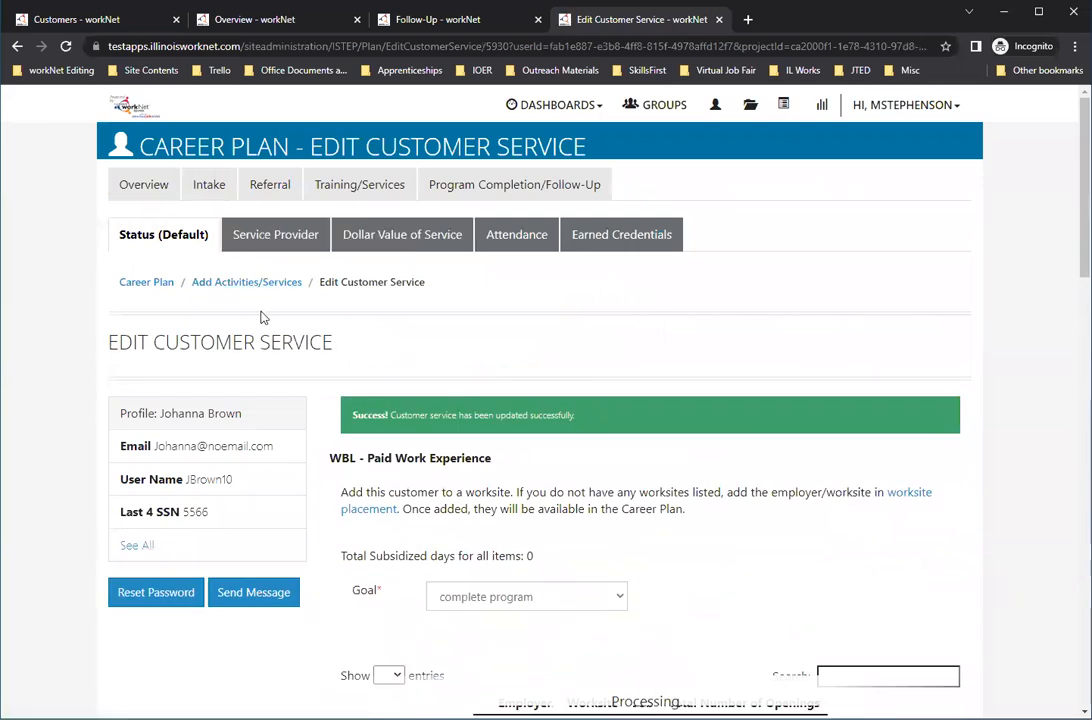
Step: Return to the activities/services list and check the paid work experience status under the "complete program" goal
click(245, 283)
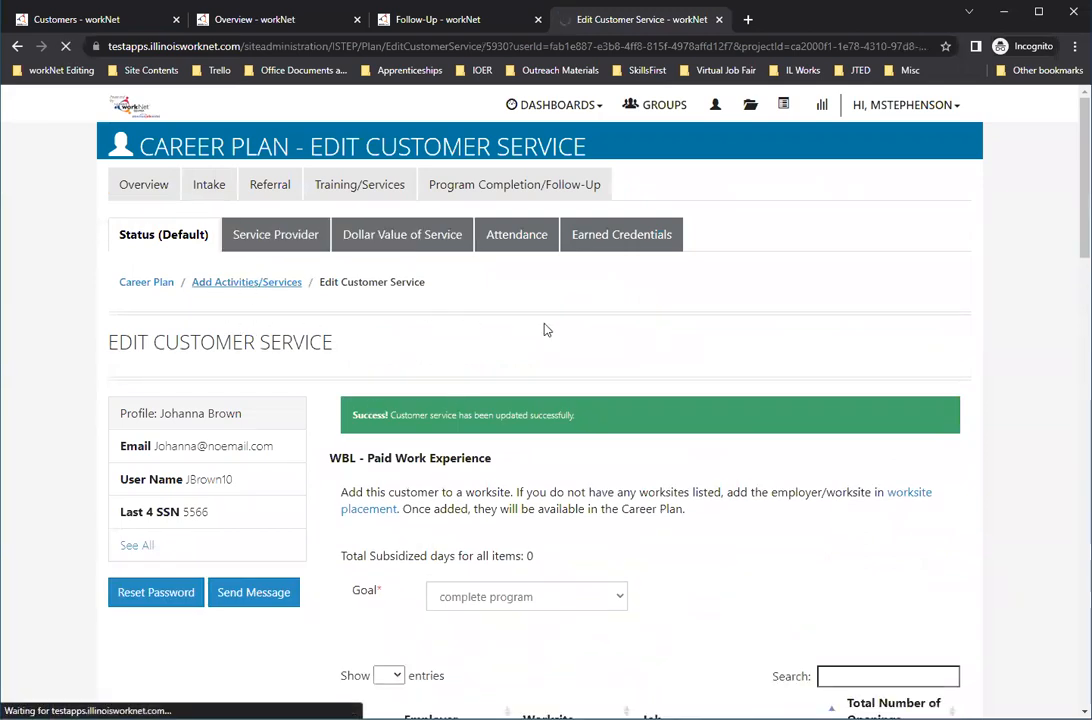
scroll(546, 330, down, 3)
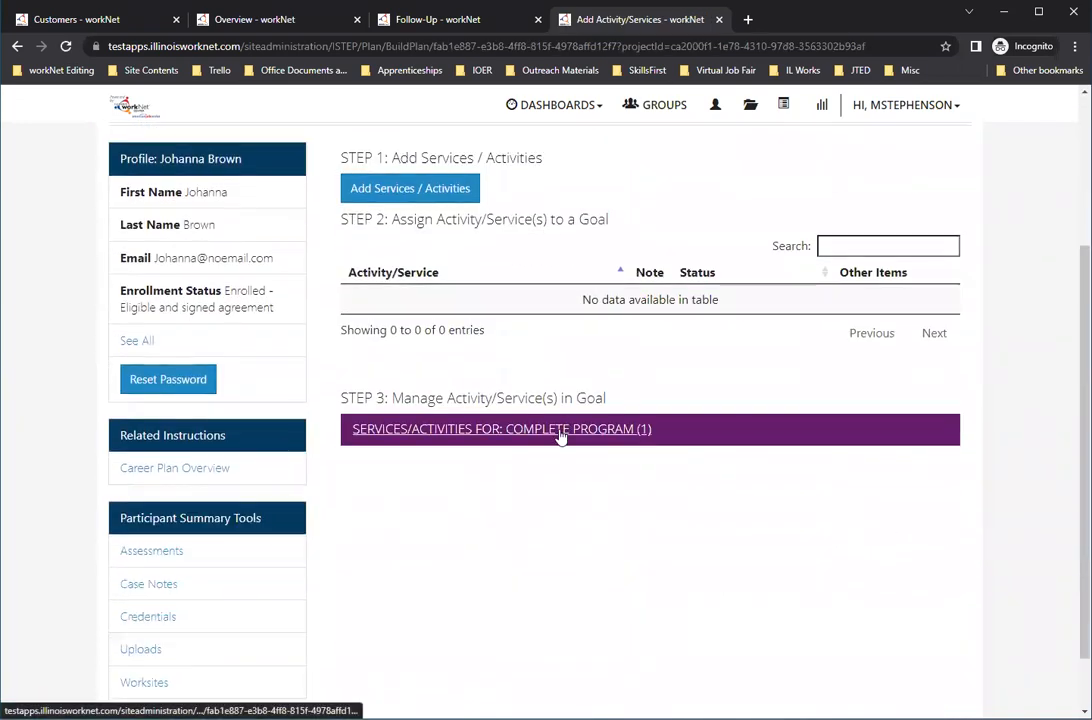
click(561, 434)
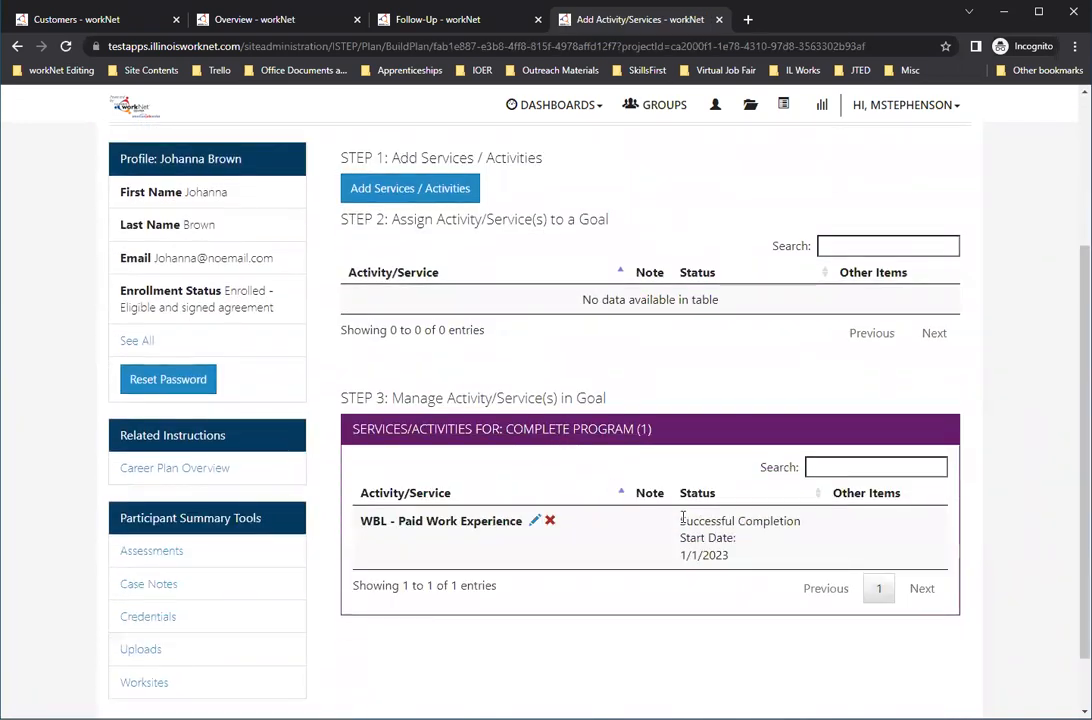
drag(682, 520, 801, 521)
scroll(608, 602, up, 2)
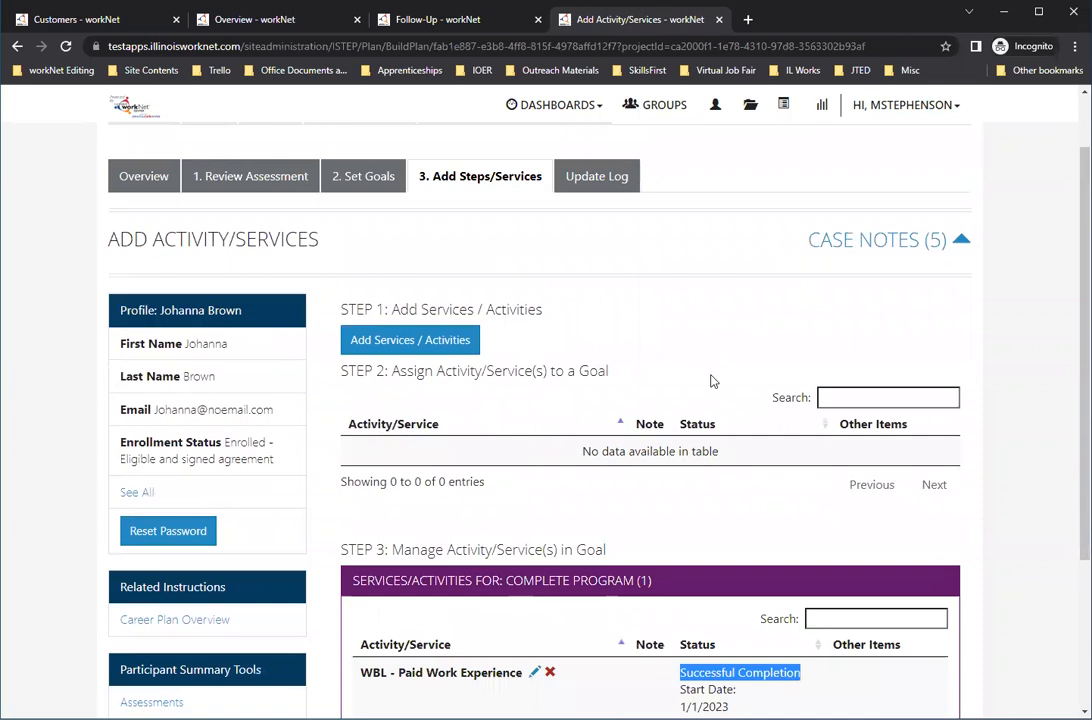
scroll(658, 402, up, 1)
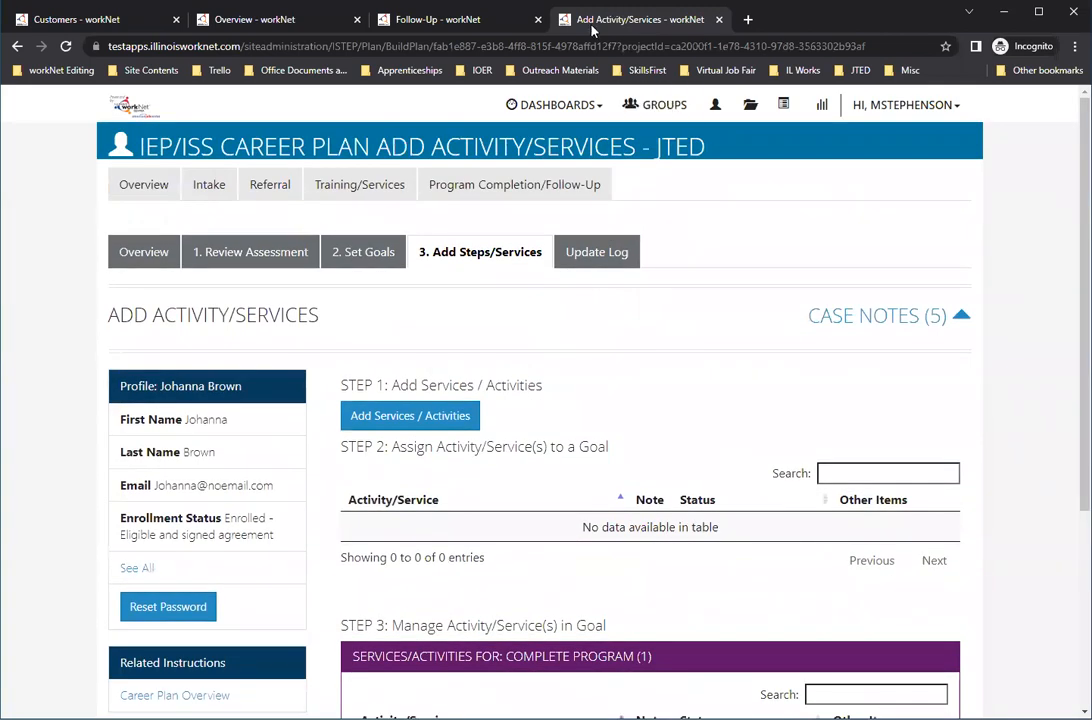
Step: On the follow-up page, set the completion status to Complete with exit reason Entered OJT Employment and save it
click(487, 19)
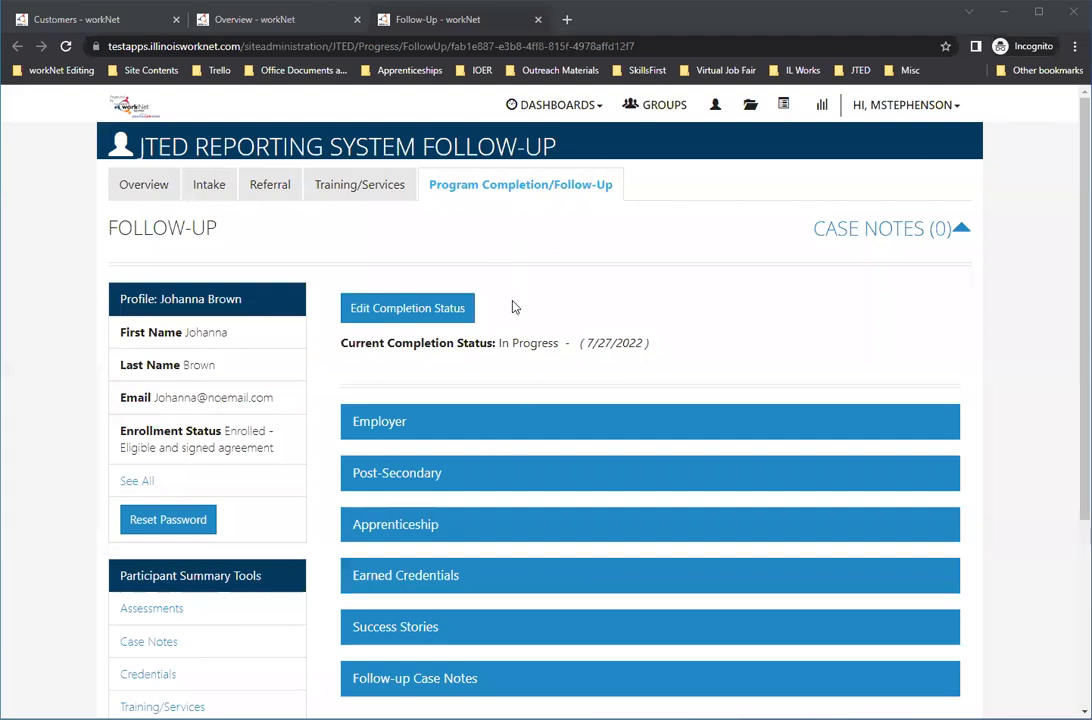
click(431, 325)
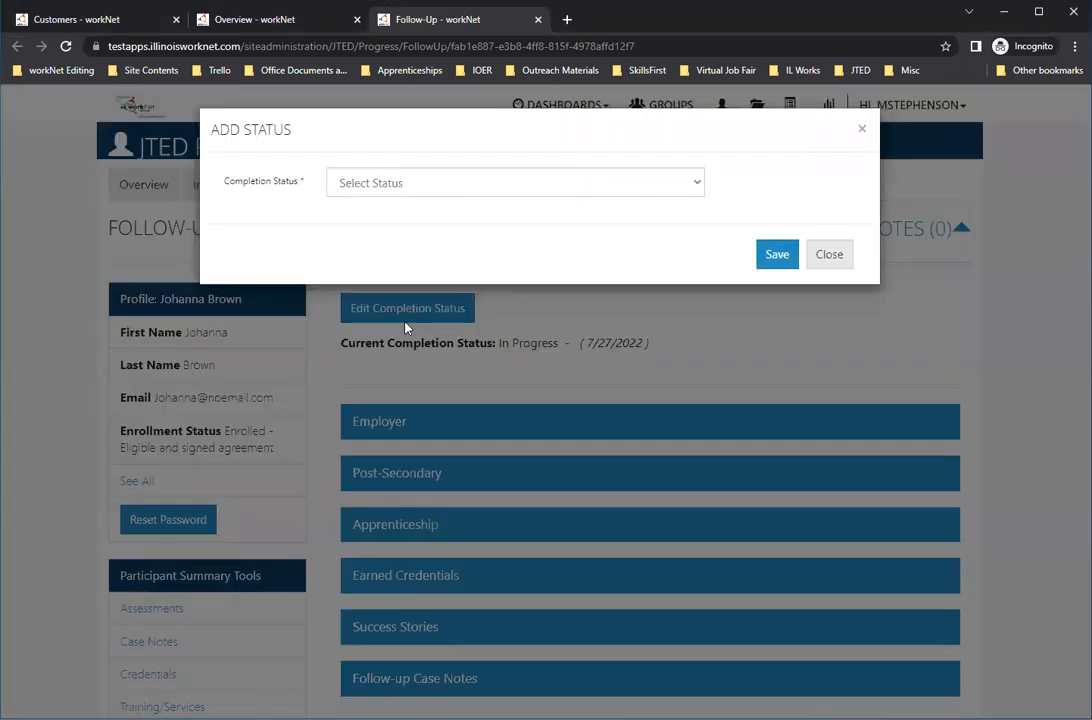
click(441, 182)
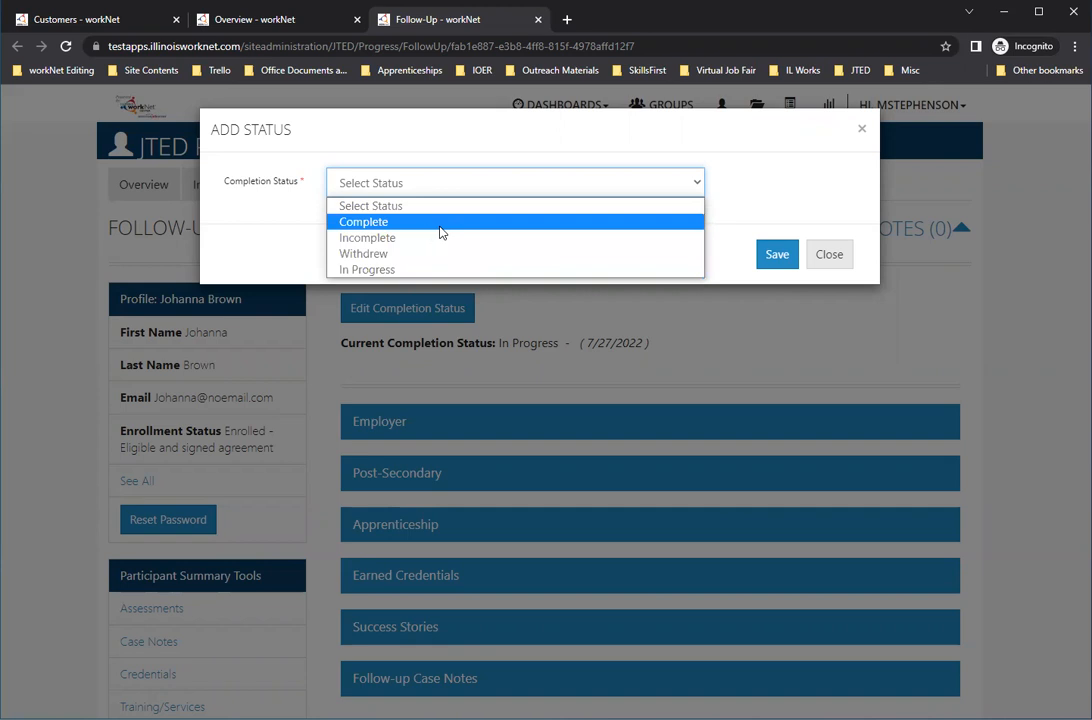
click(441, 230)
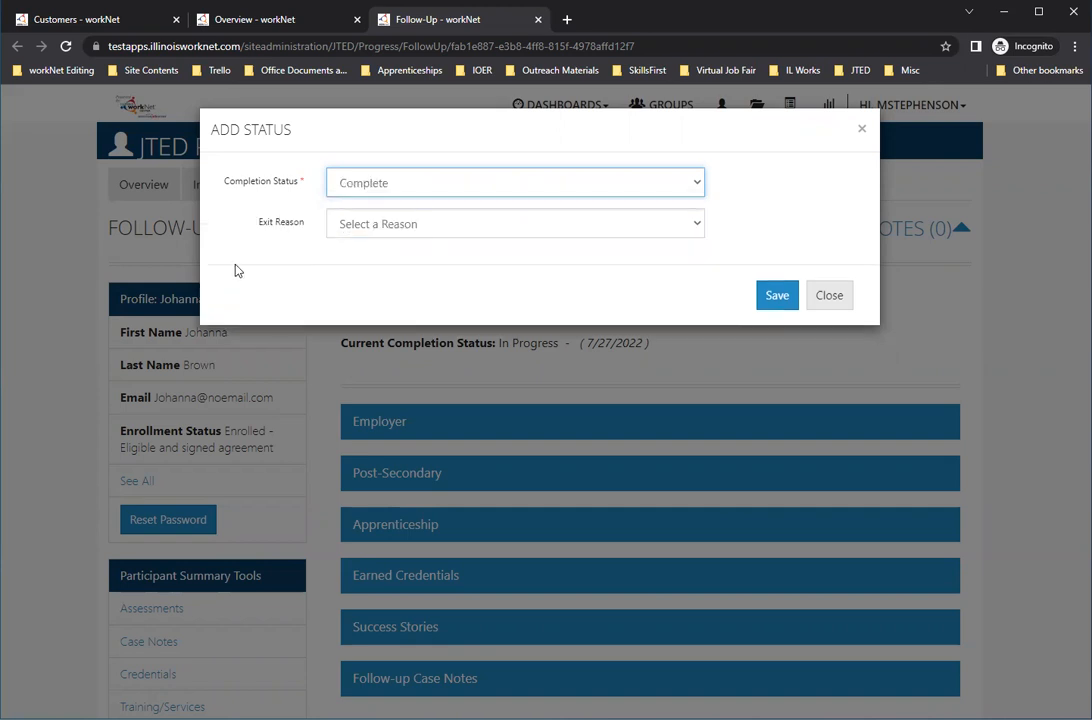
click(455, 222)
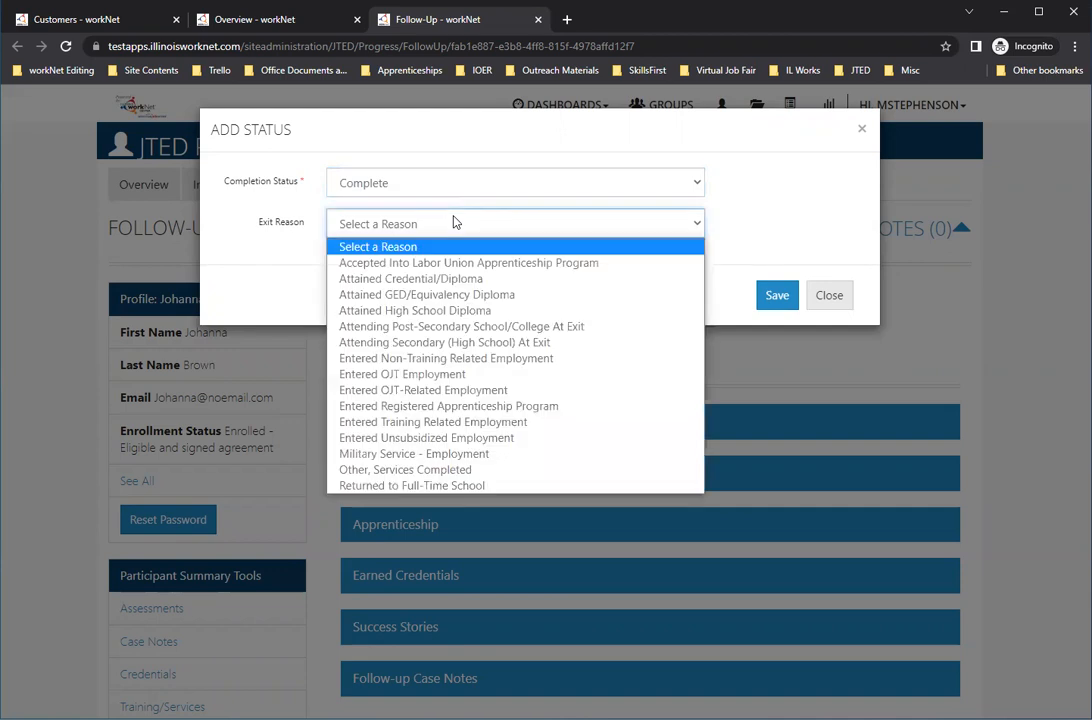
click(519, 376)
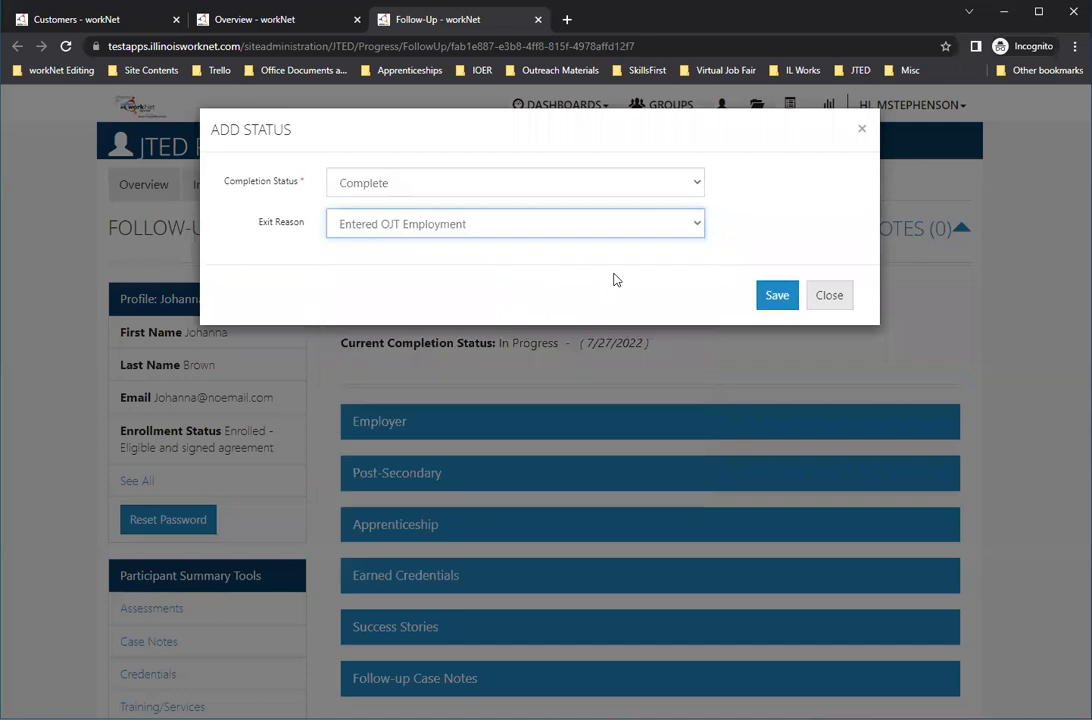
click(772, 300)
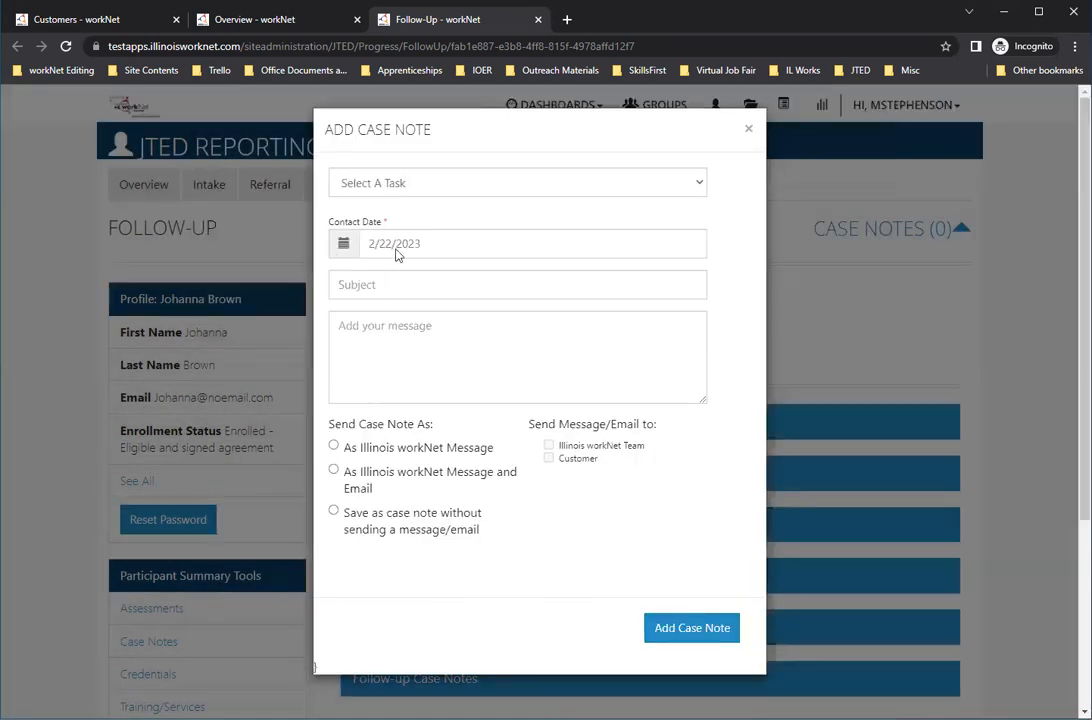
Step: Add an Exit case note with subject "test" and message "test", saved without sending a message/email
click(410, 183)
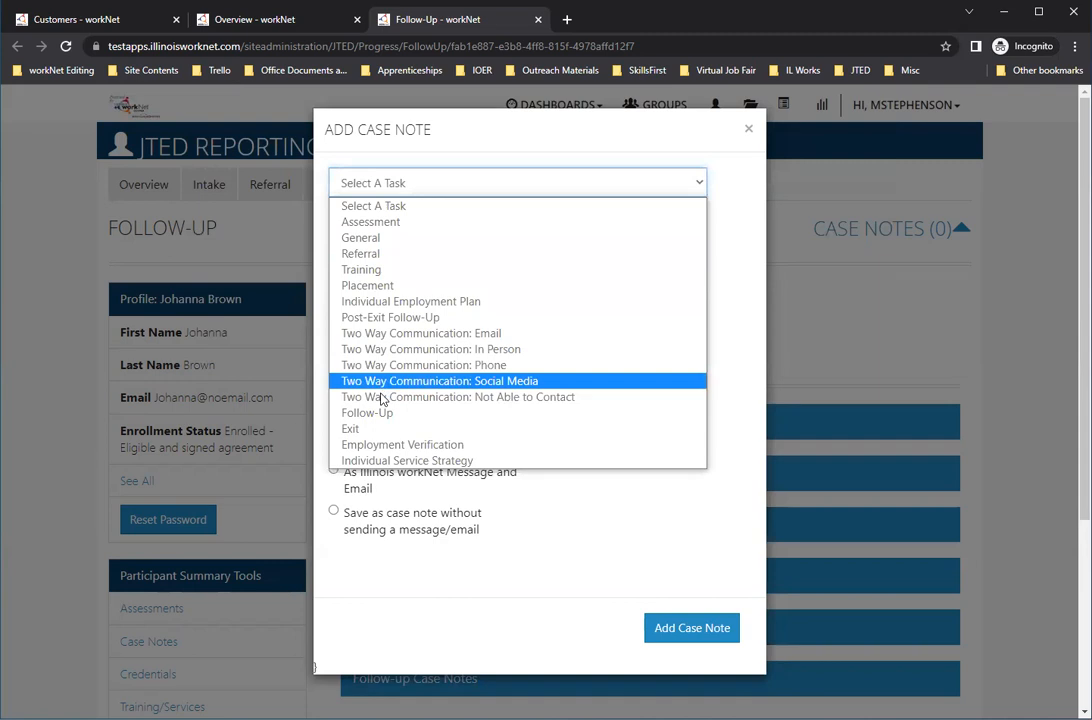
click(368, 429)
click(463, 292)
text(test)
click(373, 383)
text(test)
click(405, 520)
click(710, 628)
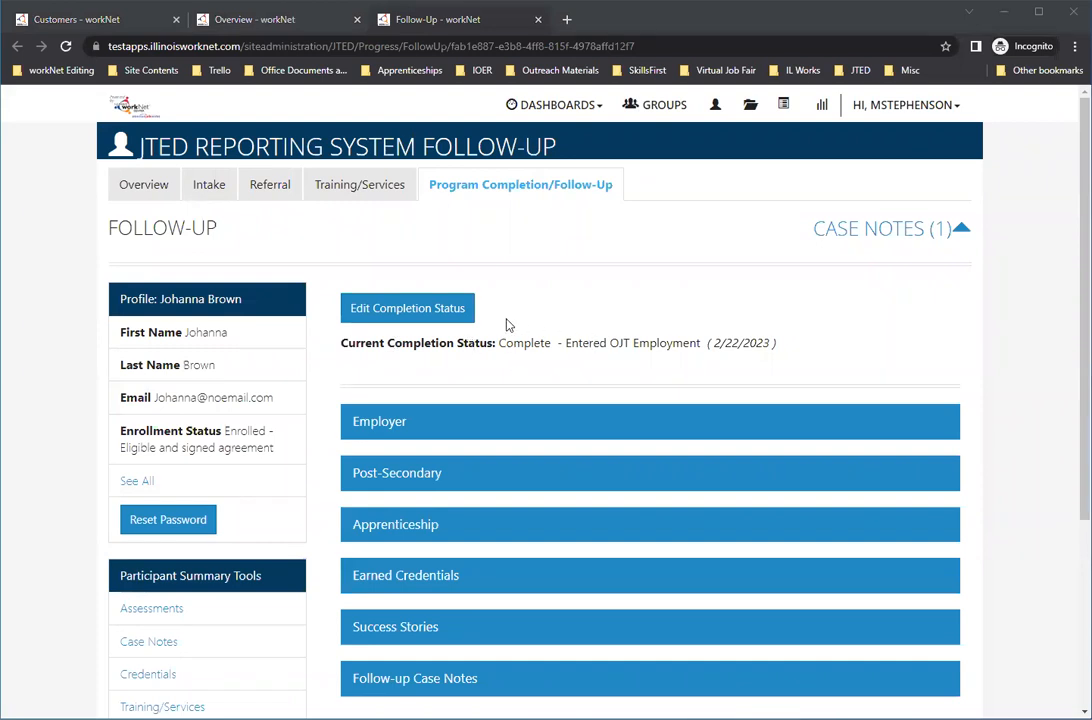
Step: Expand the Employer section and review the fields of a new employer follow-up form
scroll(560, 320, down, 1)
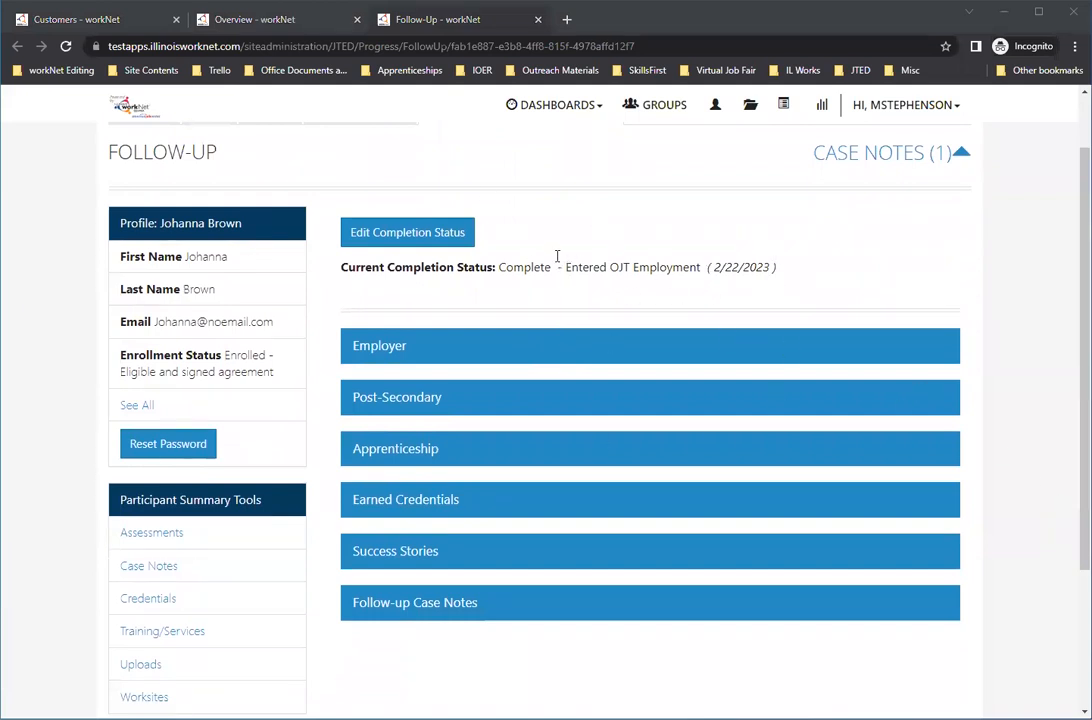
click(392, 350)
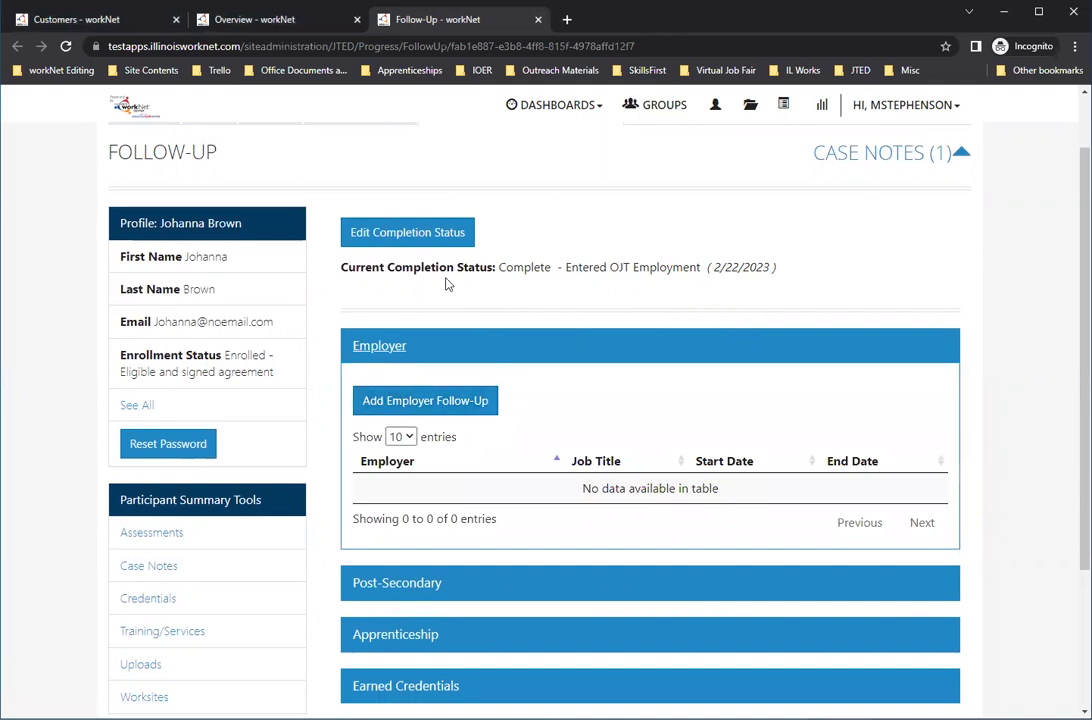
scroll(478, 425, up, 1)
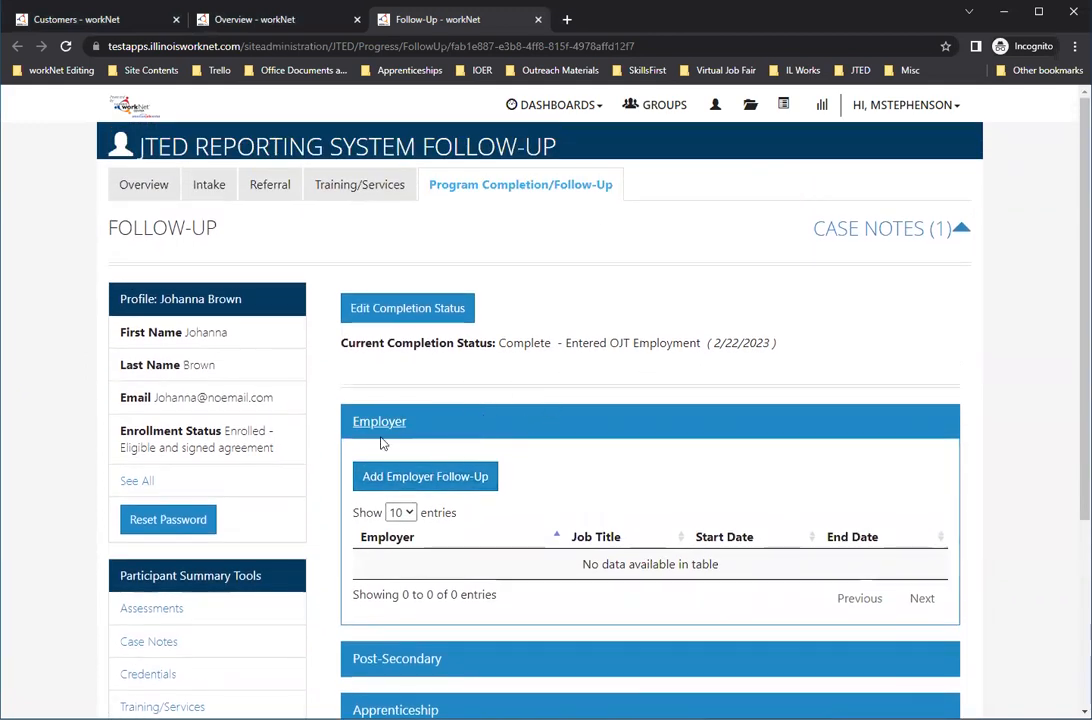
scroll(380, 420, down, 1)
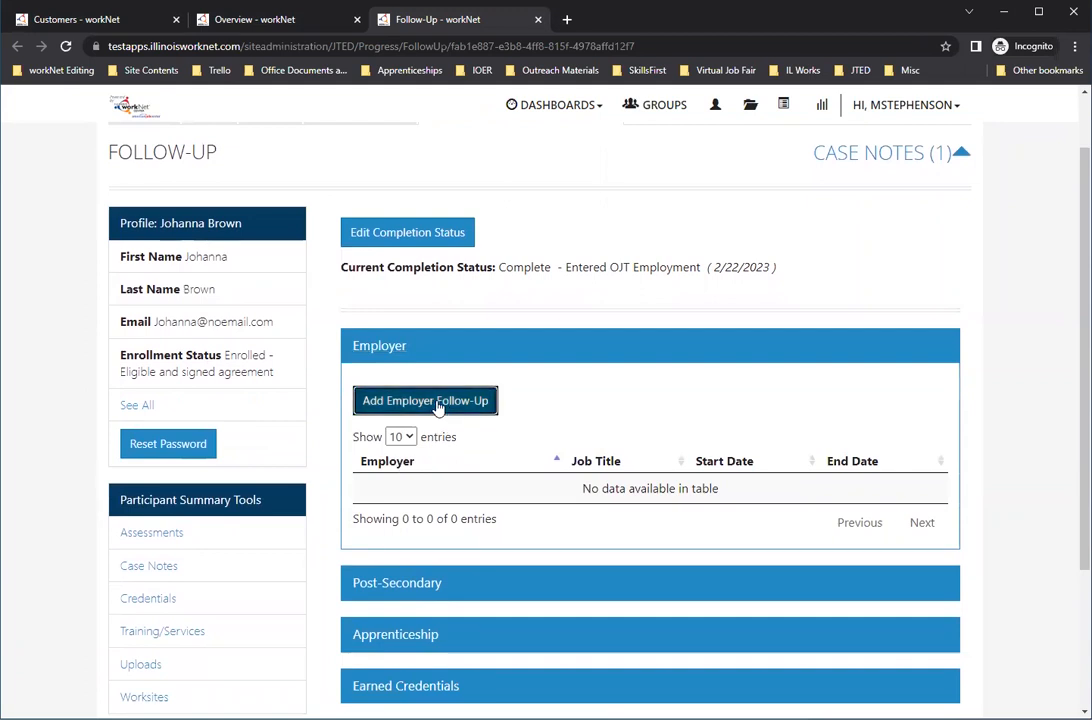
click(437, 404)
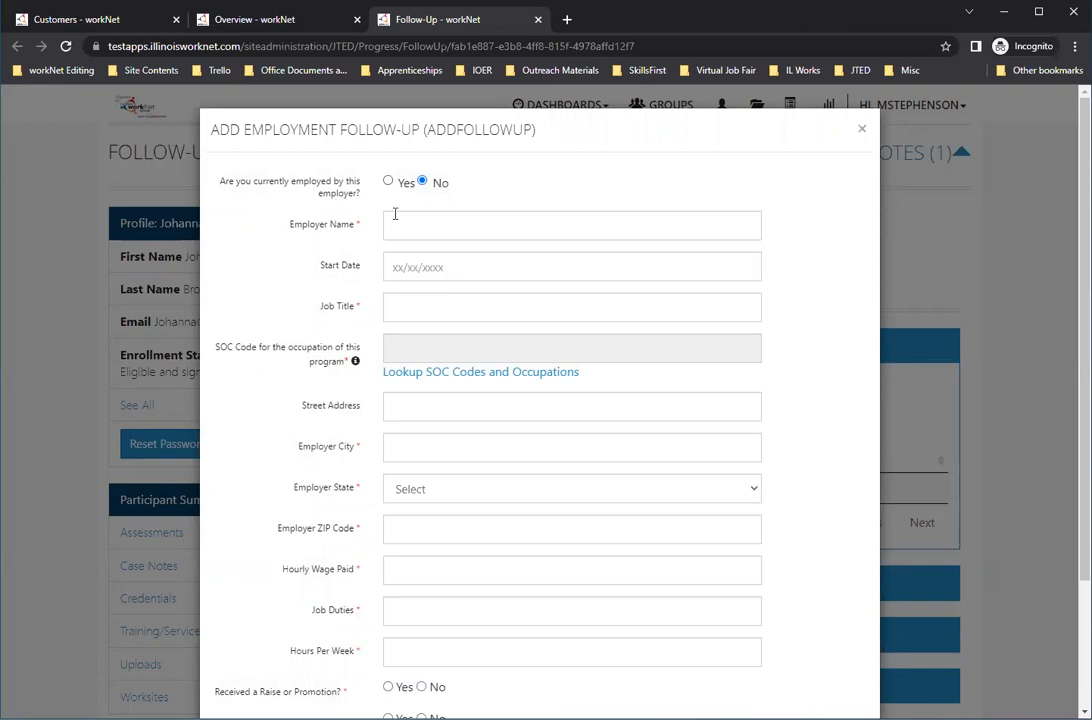
scroll(405, 230, down, 1)
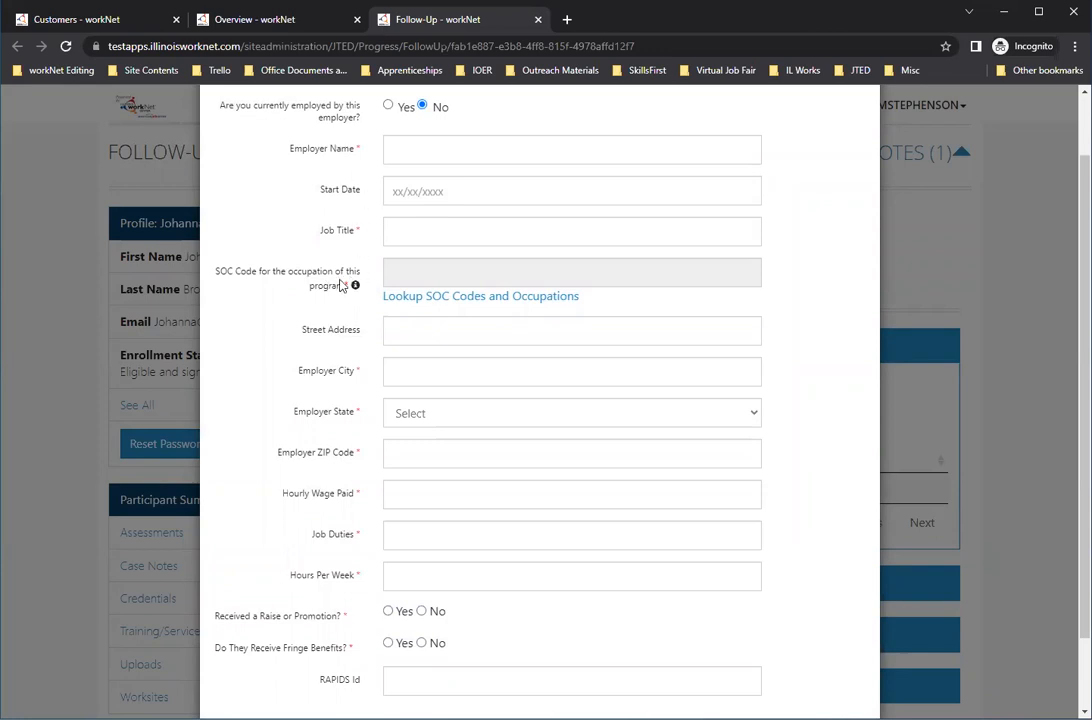
scroll(303, 392, down, 2)
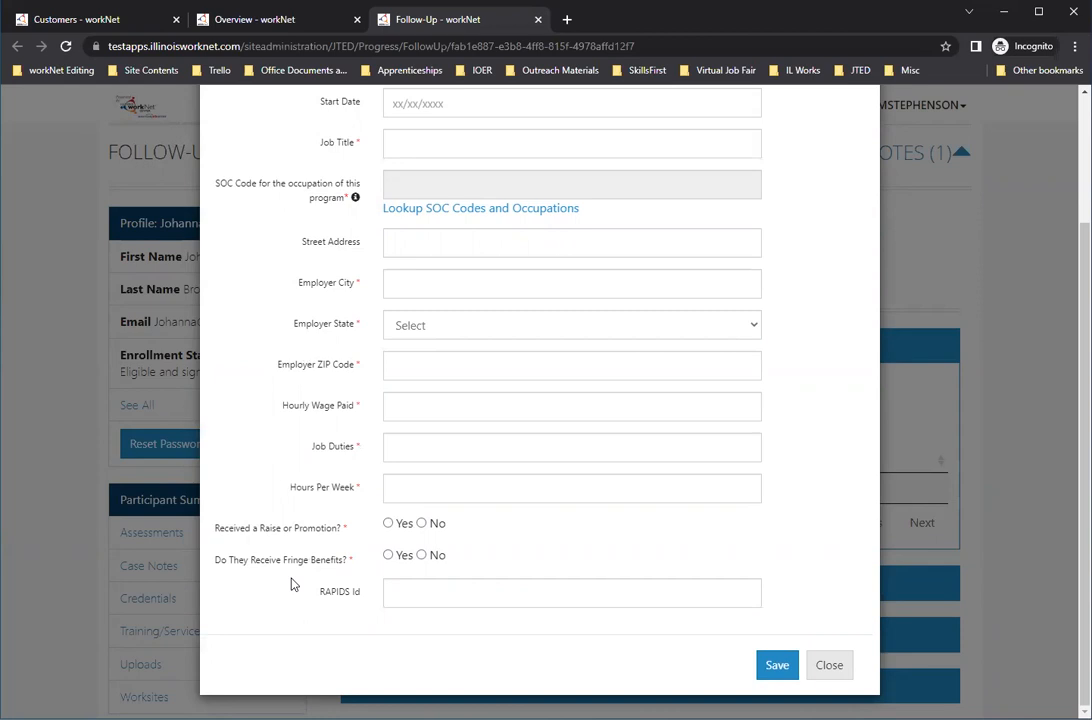
scroll(275, 400, up, 2)
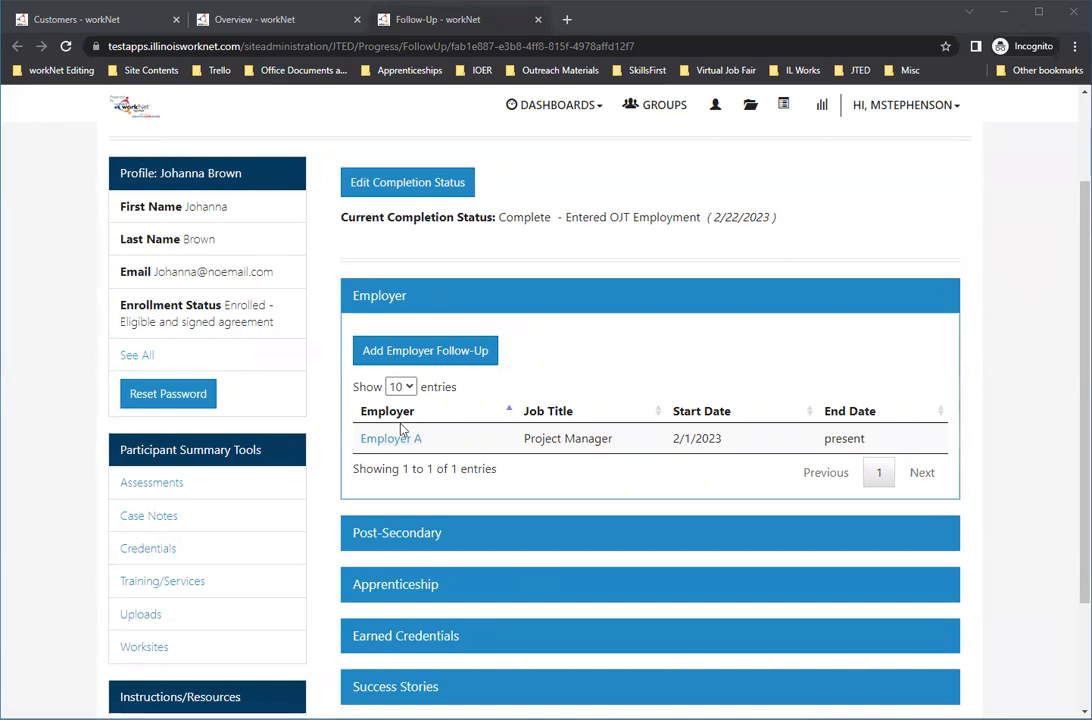
Step: Collapse the Employer section, then review the blank Add Post-Secondary form and close it without saving
click(393, 302)
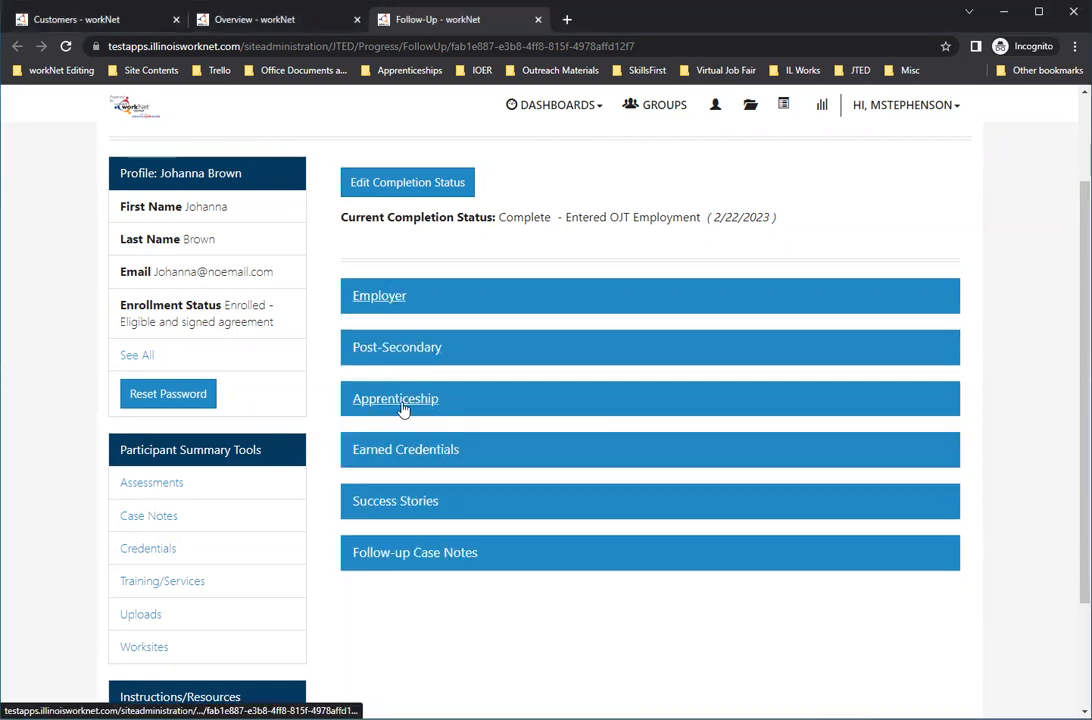
click(419, 348)
click(433, 605)
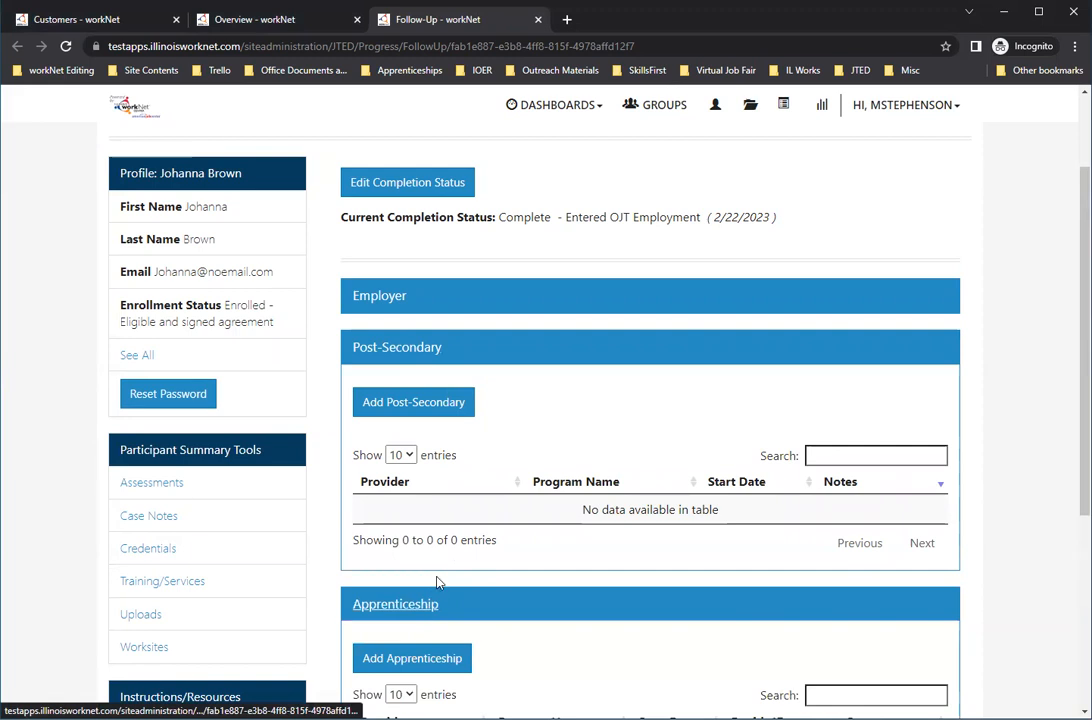
scroll(450, 540, down, 1)
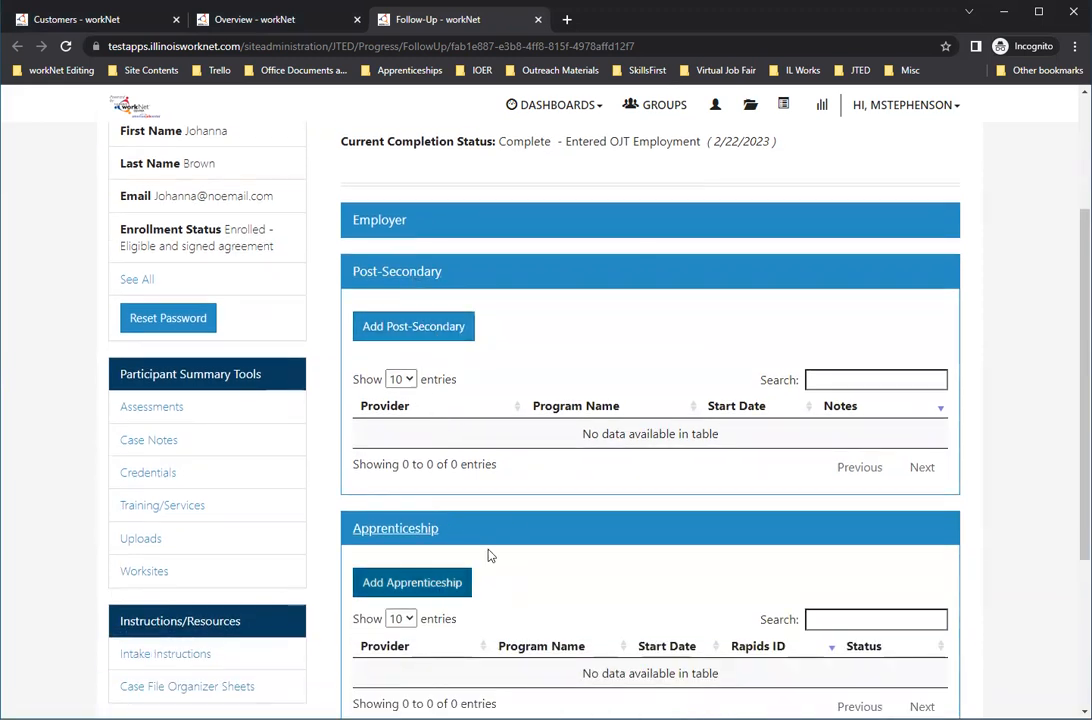
click(453, 335)
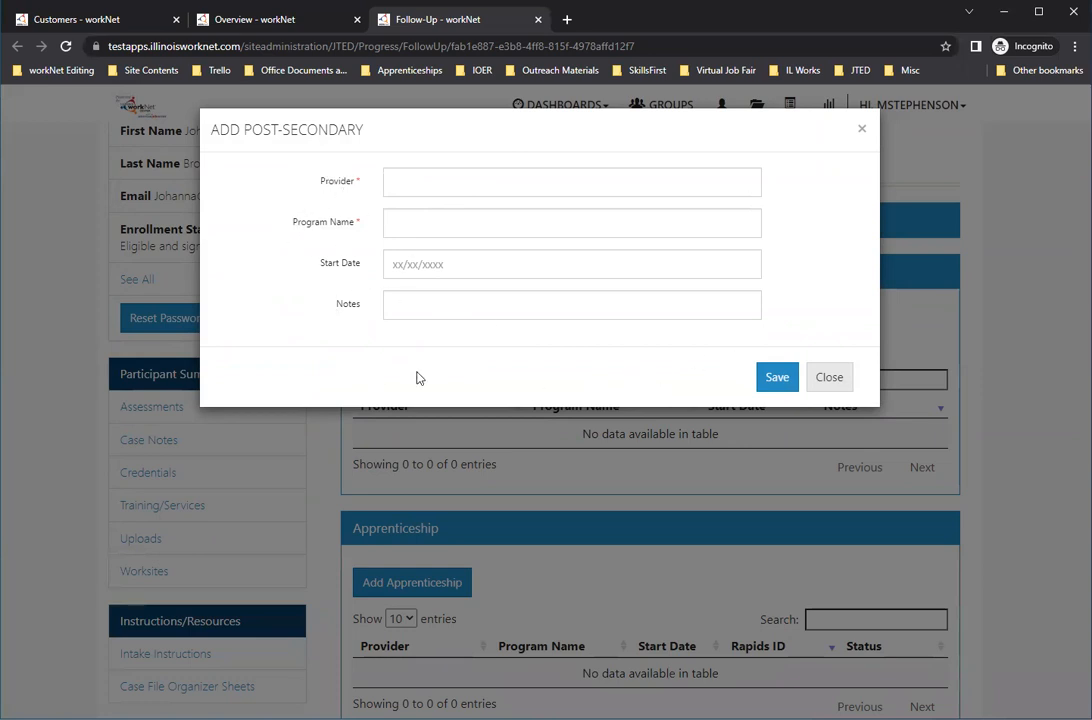
click(830, 379)
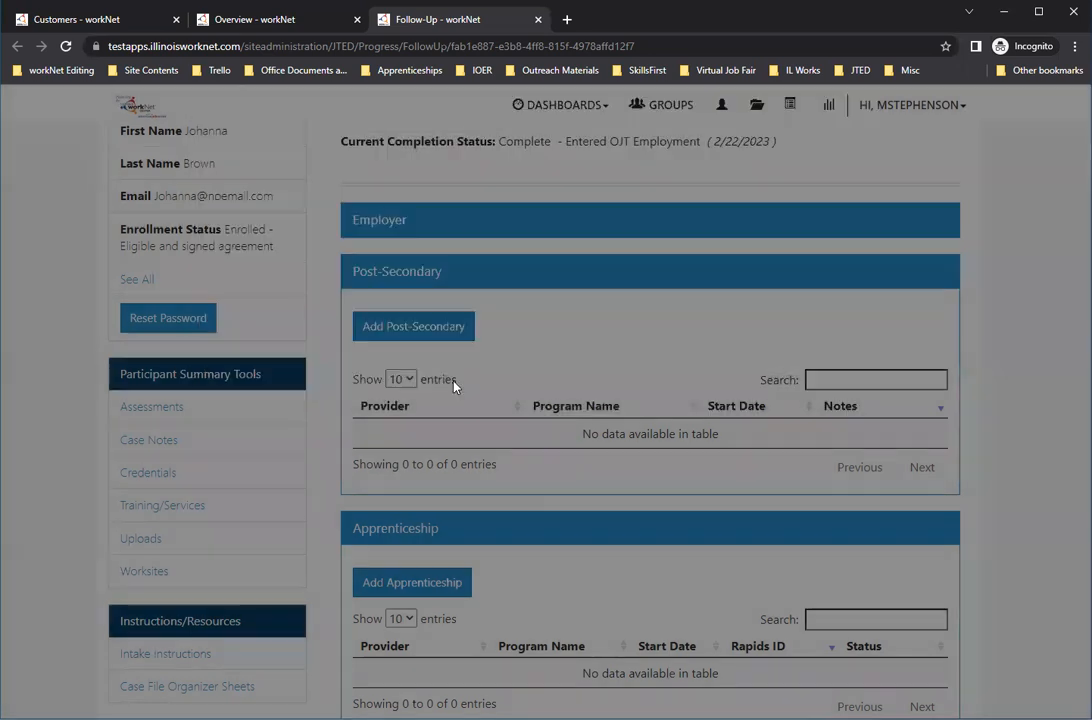
Step: Review the blank Add Apprenticeship form, close it without saving, and collapse the Post-Secondary and Apprenticeship sections
click(396, 271)
click(412, 379)
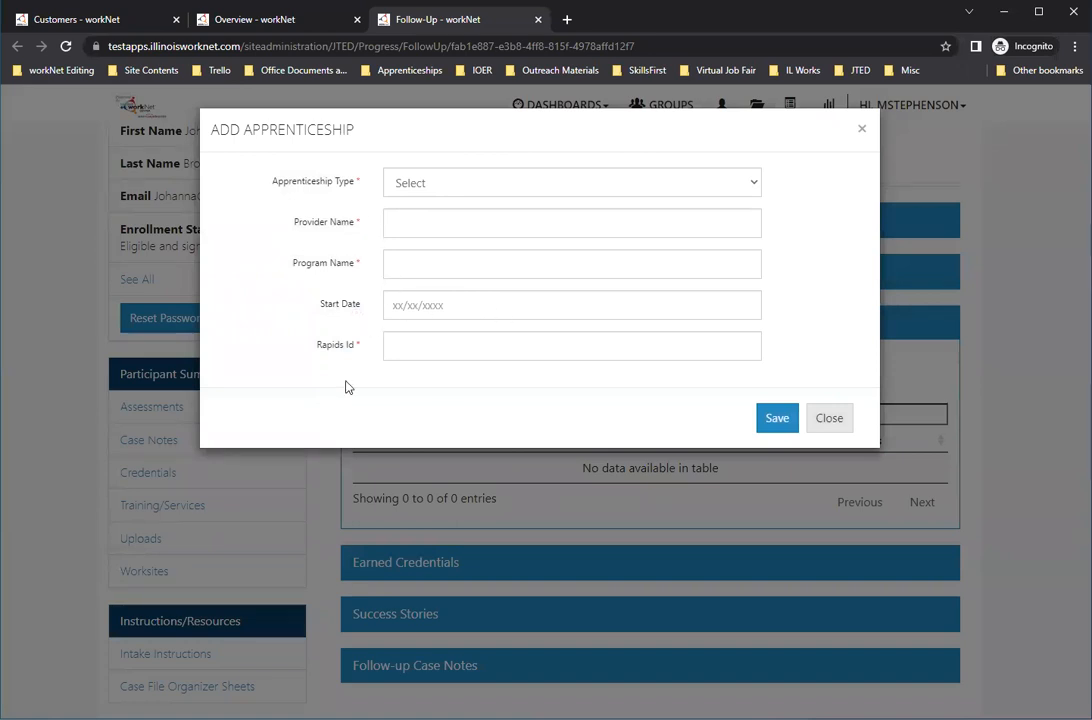
click(828, 429)
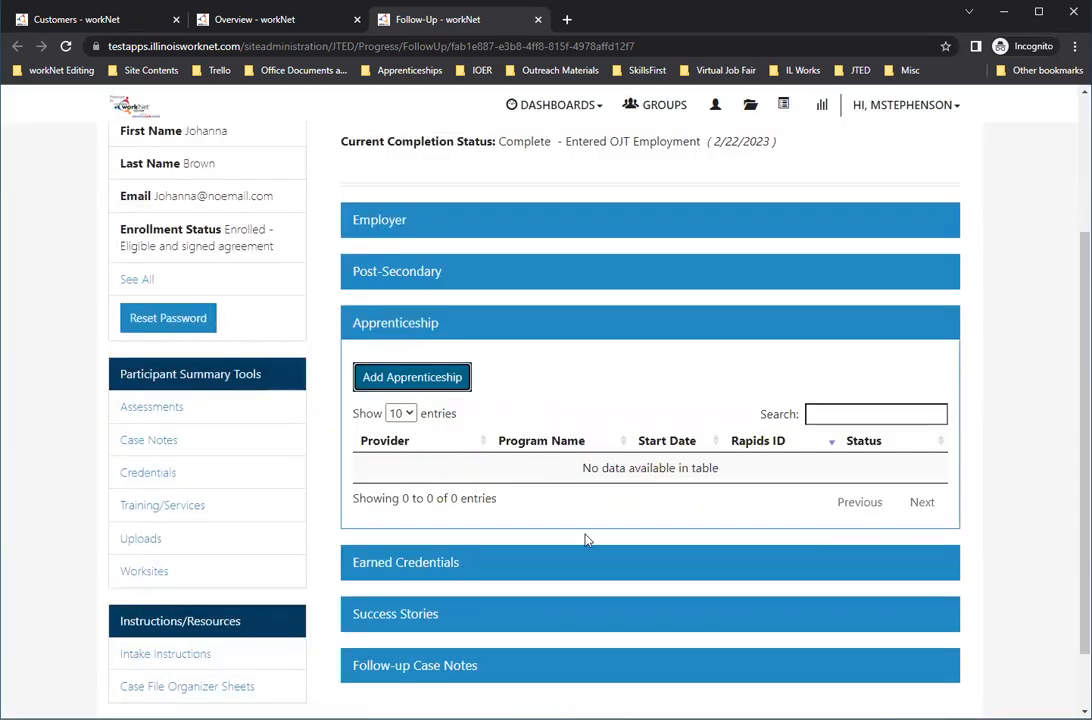
click(495, 333)
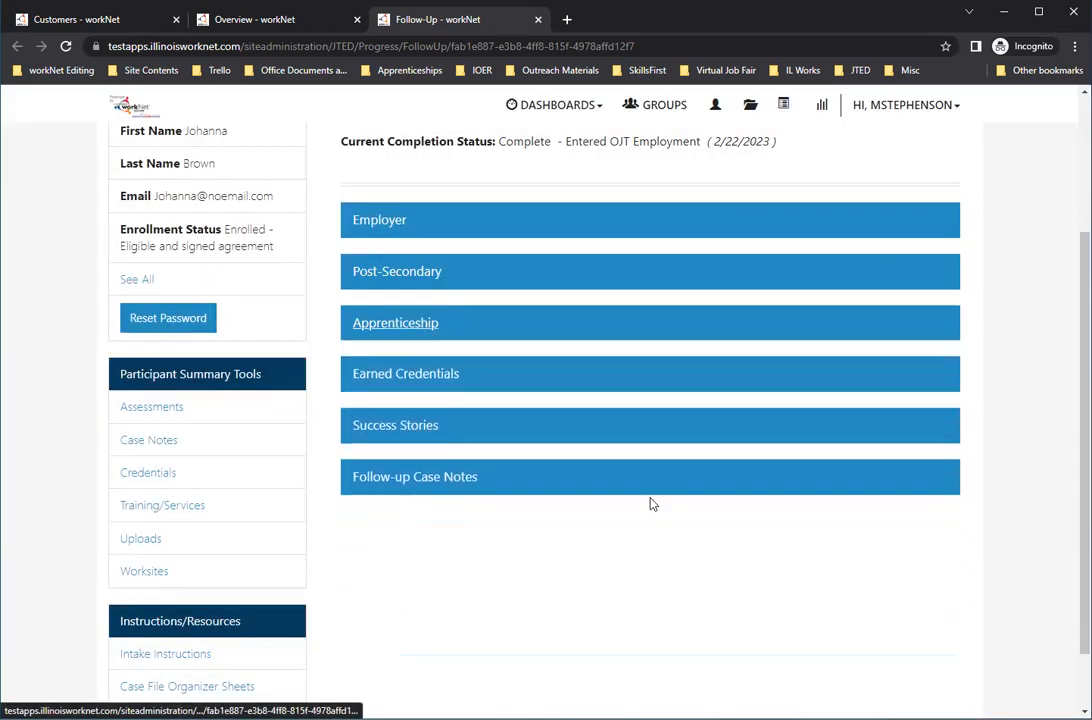
Step: Collapse the Earned Credentials and Success Stories sections and expand Follow-up Case Notes
click(419, 304)
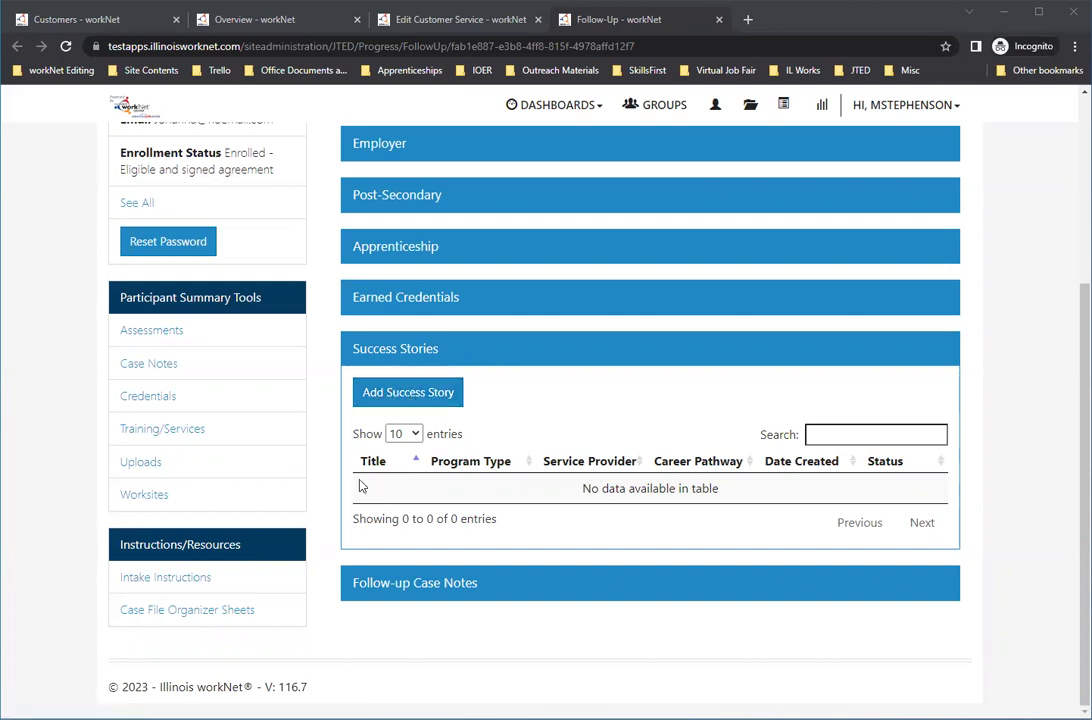
click(397, 350)
click(410, 405)
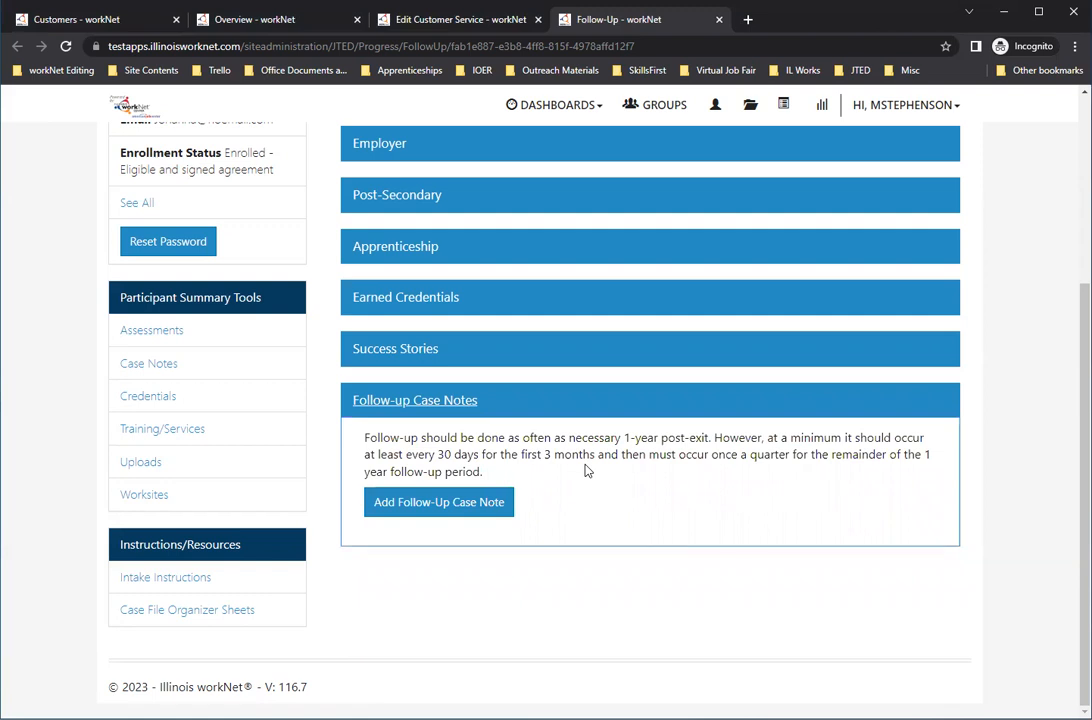
Step: Add a Post-Exit Follow-Up case note with subject "test" and message "test", saved without sending a message/email
click(476, 514)
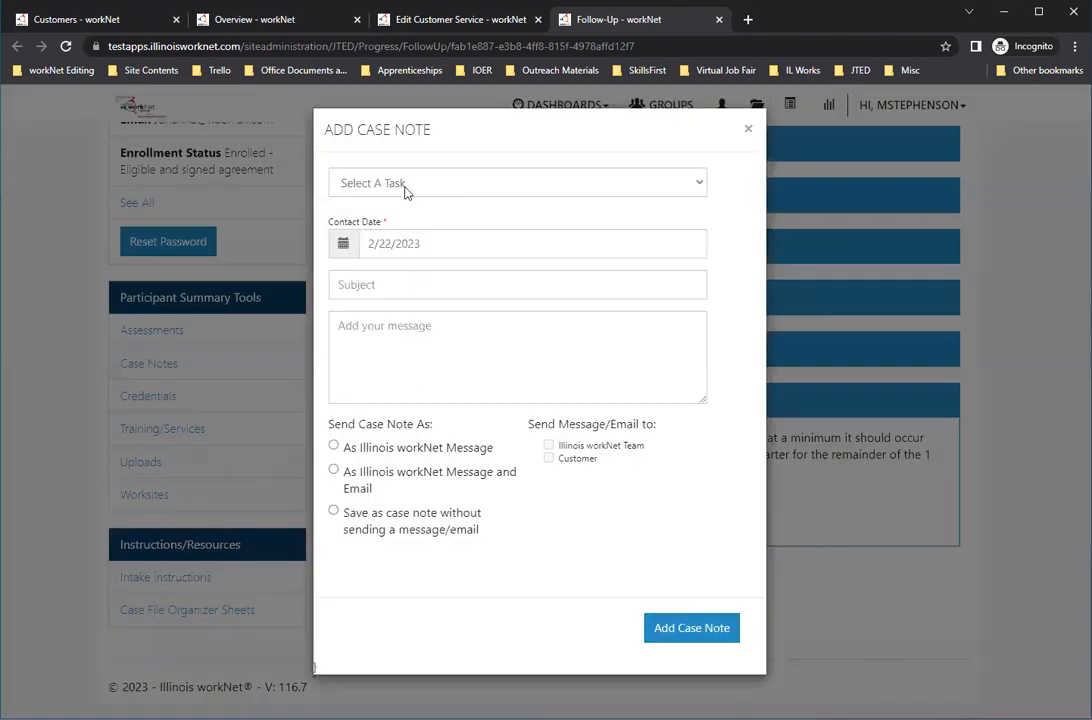
click(405, 190)
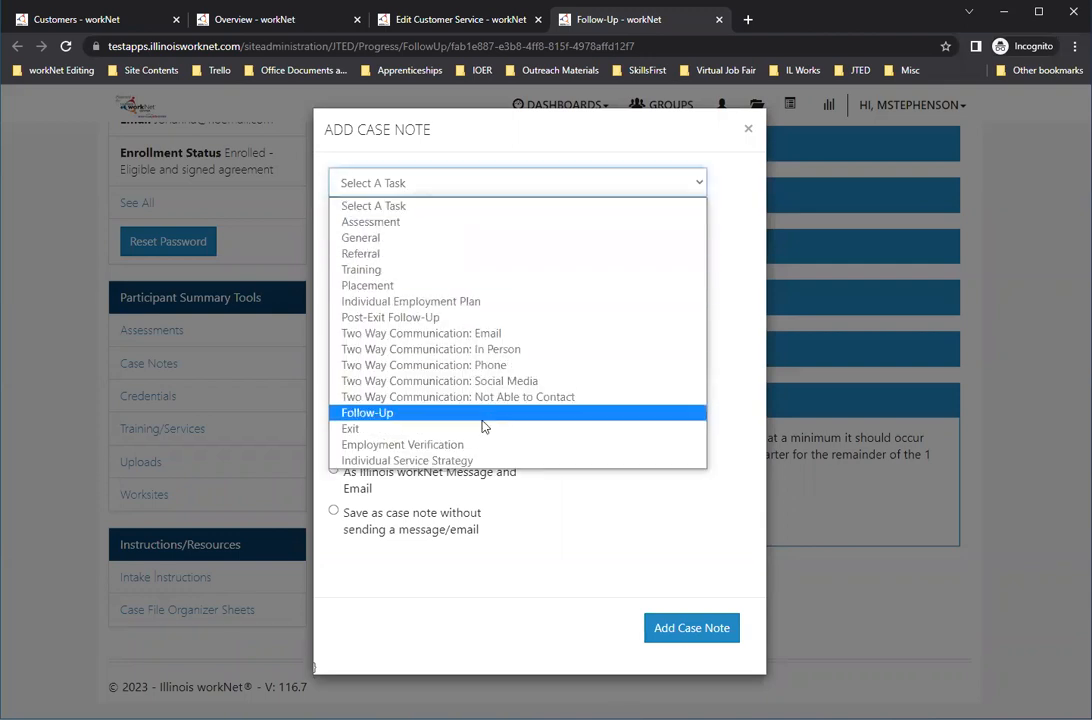
click(448, 319)
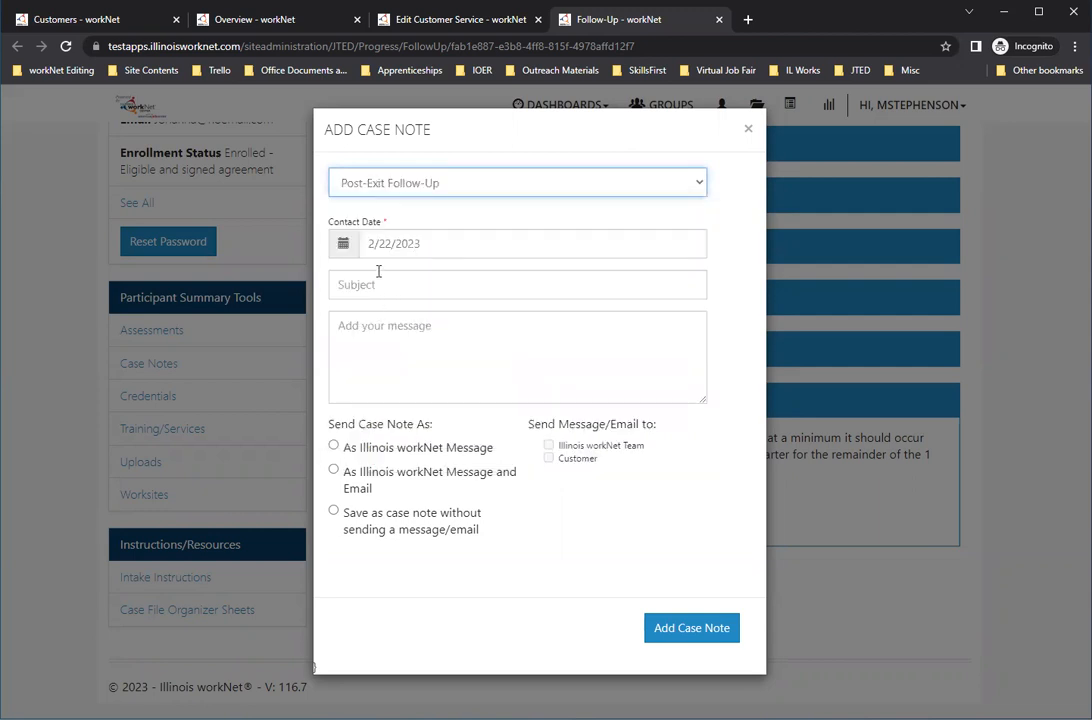
click(386, 281)
text(test)
click(414, 366)
text(test)
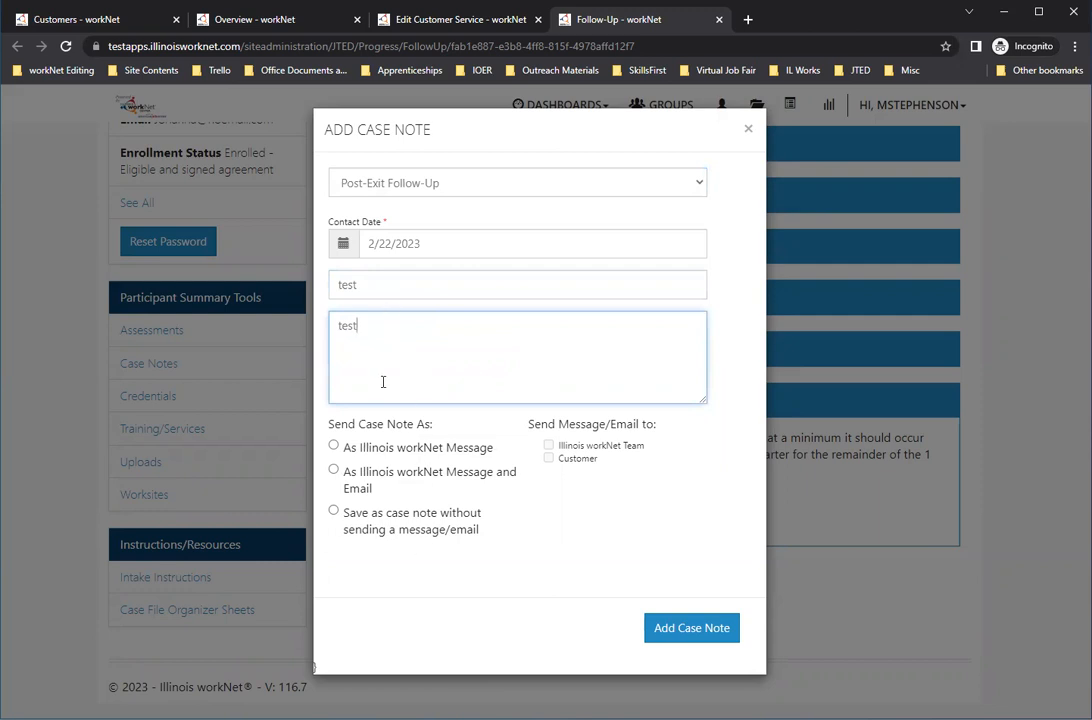
click(425, 518)
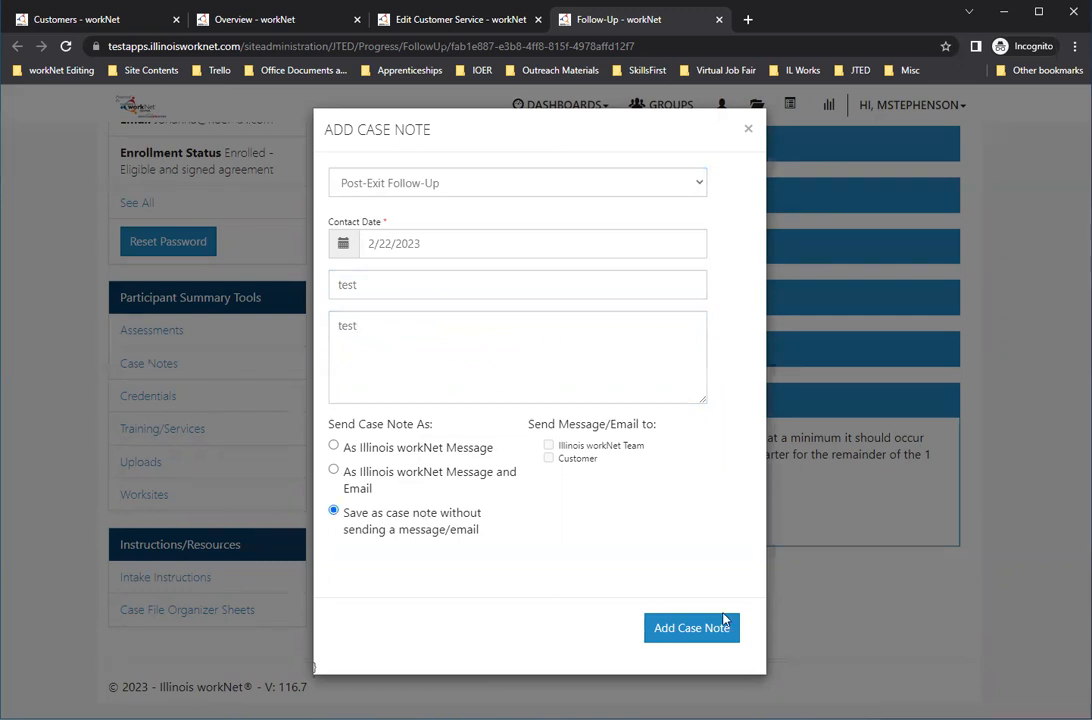
click(665, 628)
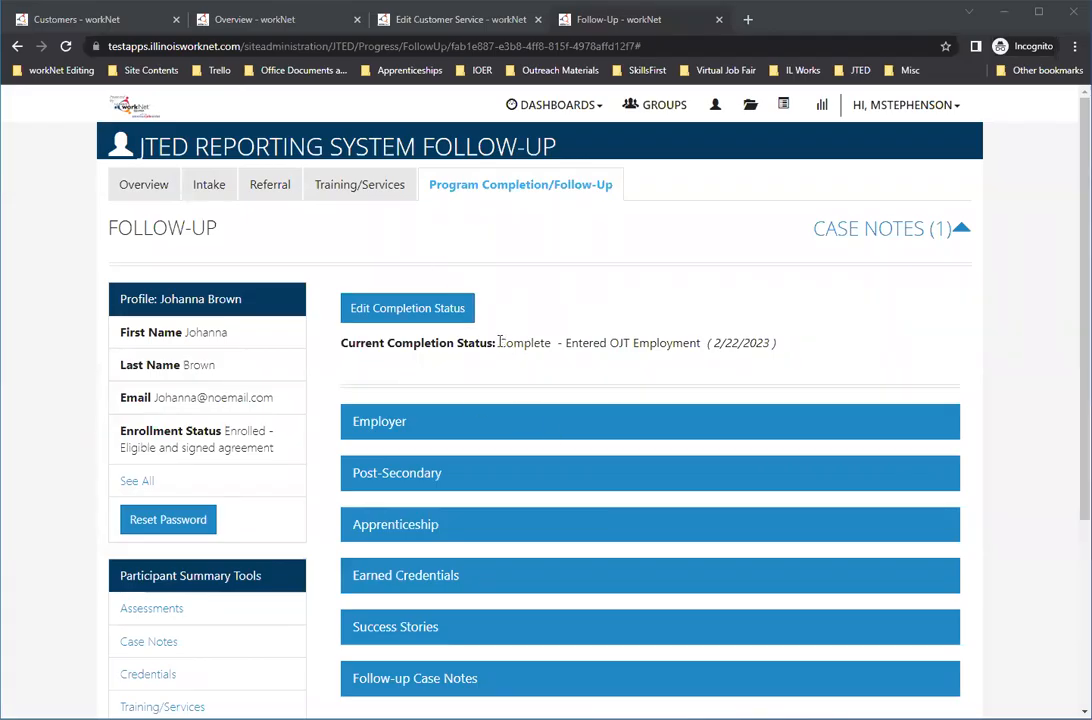
scroll(500, 341, down, 1)
scroll(541, 285, up, 1)
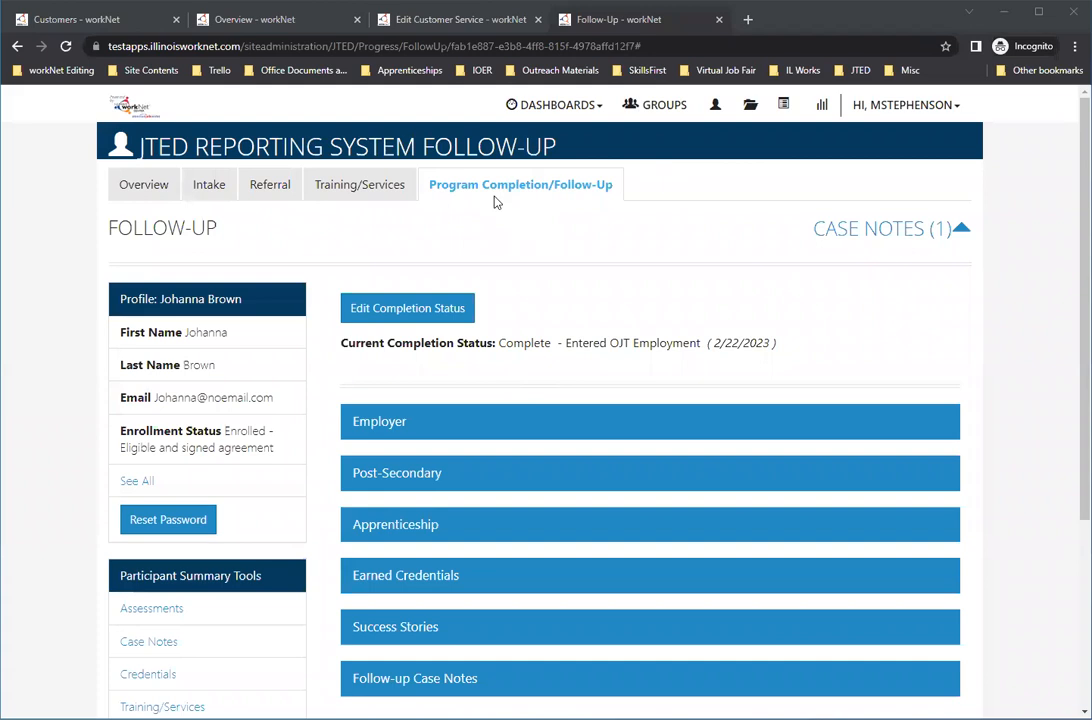